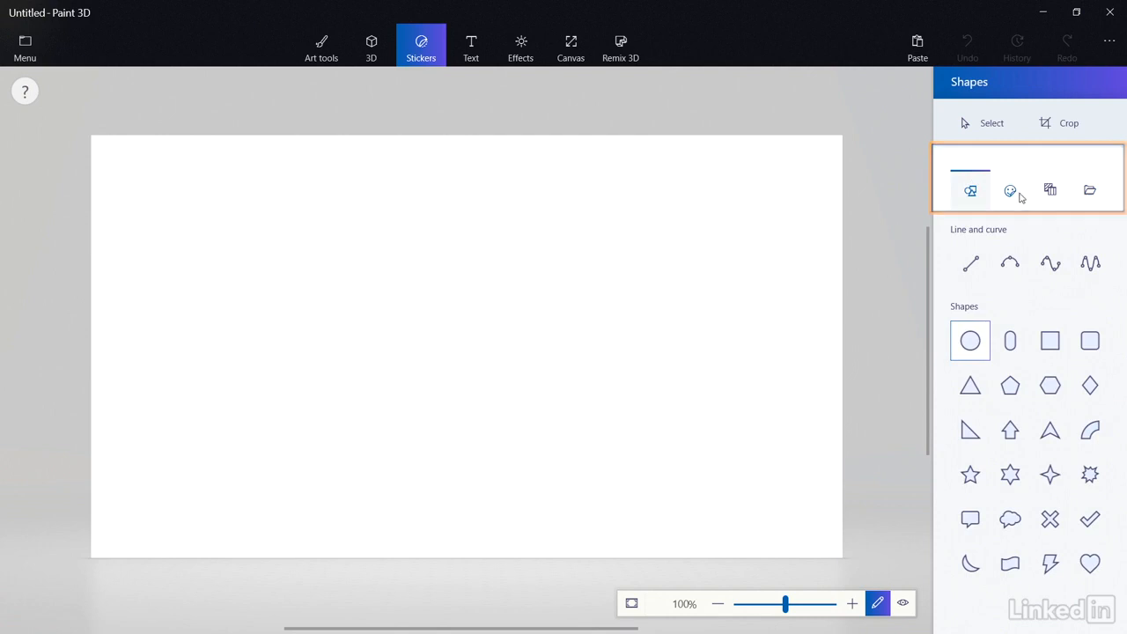
# Browse the sticker, texture and 2D shape options, then settle on the circle shape.
pyautogui.click(1013, 190)
pyautogui.click(1049, 190)
pyautogui.click(1089, 191)
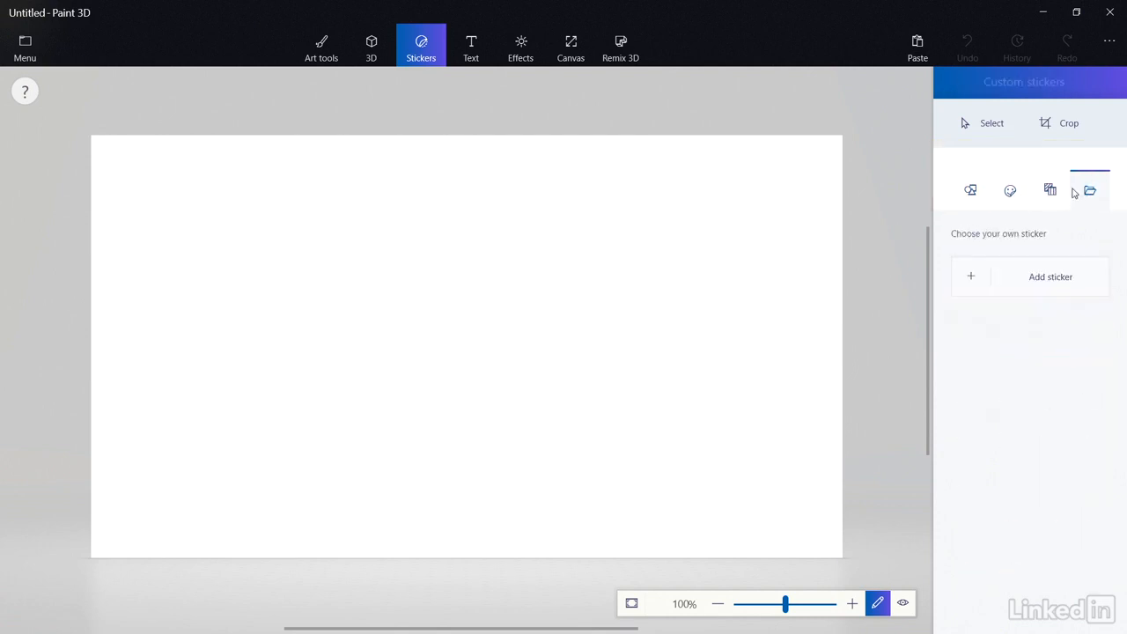
pyautogui.click(971, 191)
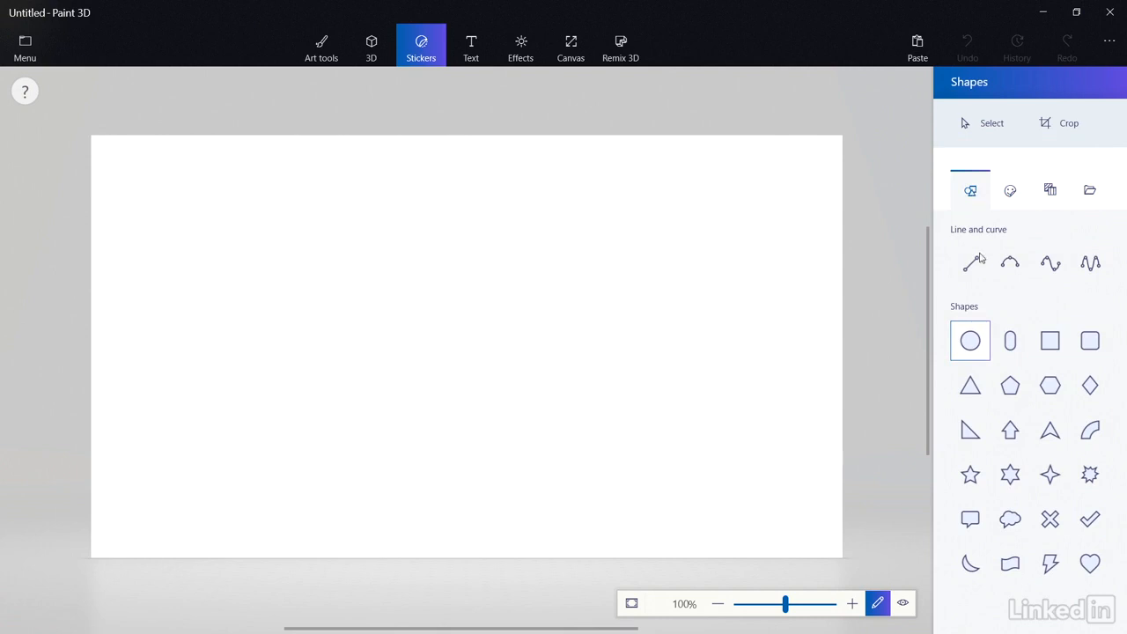
pyautogui.click(1012, 358)
pyautogui.click(1061, 351)
pyautogui.click(1090, 478)
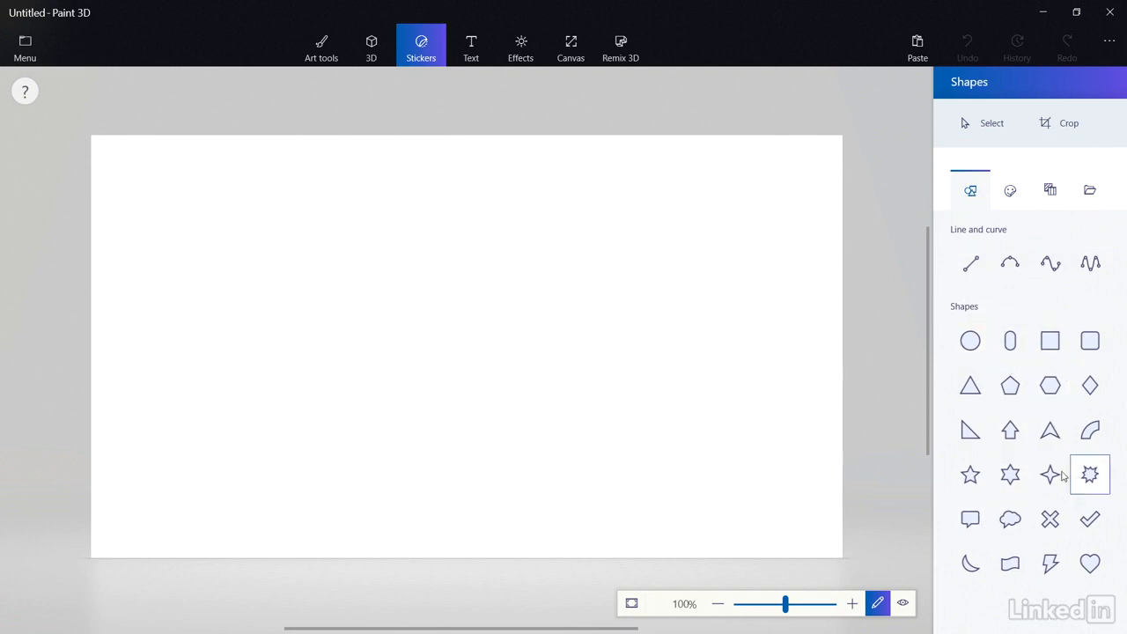
pyautogui.click(970, 344)
# Draw a circle in the middle of the canvas with a solid yellow fill.
pyautogui.moveTo(375, 217); pyautogui.dragTo(595, 432)
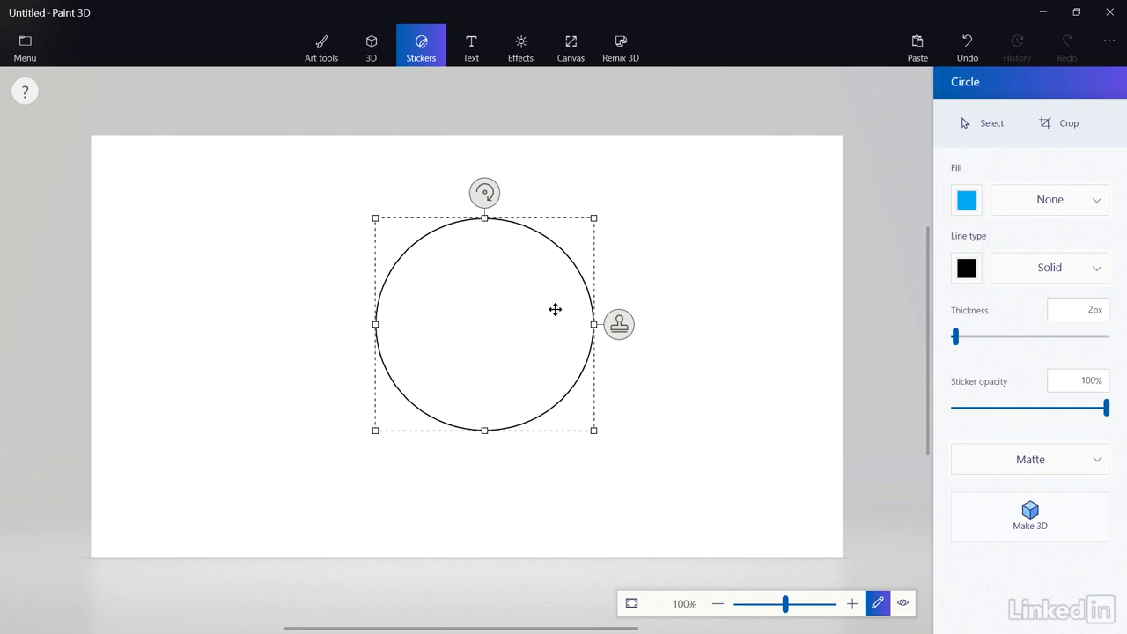
pyautogui.click(1010, 201)
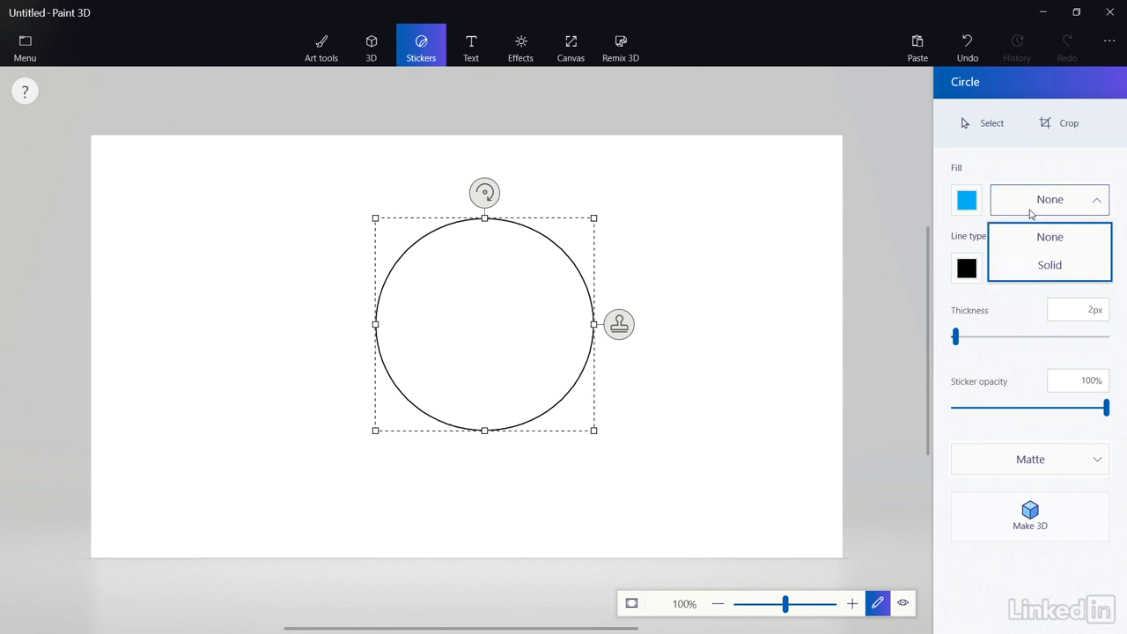
pyautogui.click(1039, 265)
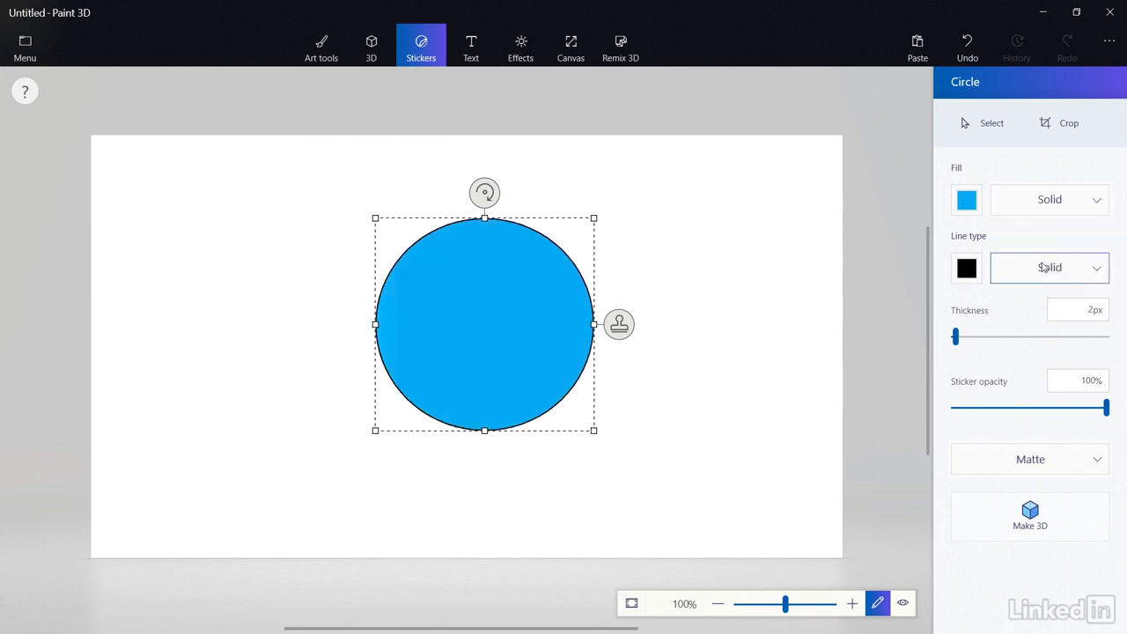
pyautogui.click(975, 209)
pyautogui.click(982, 284)
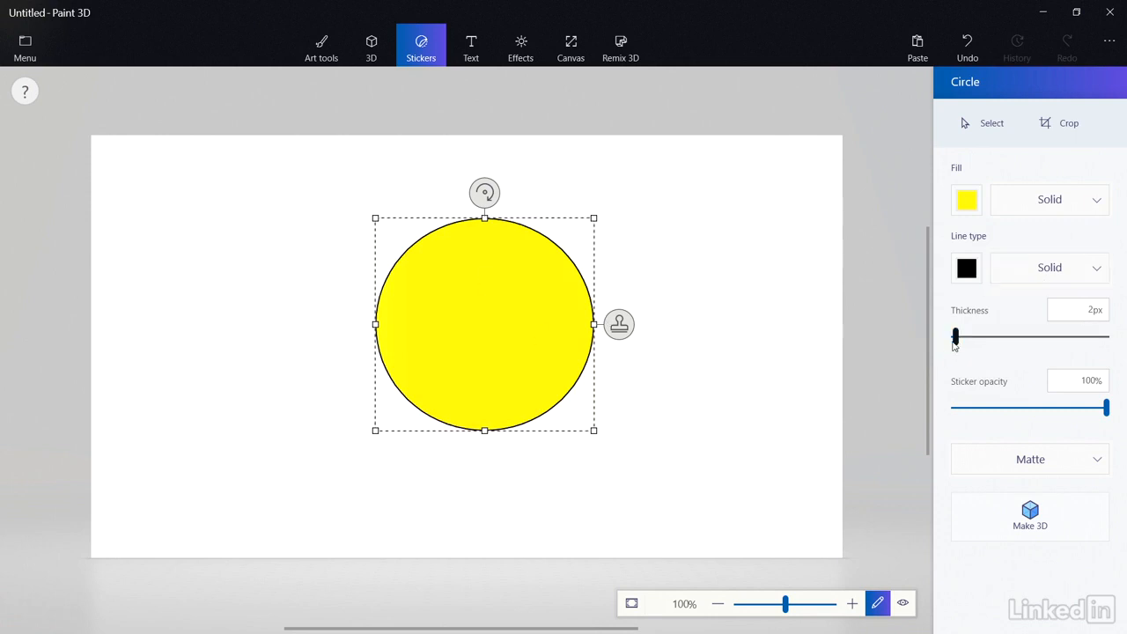
# Give the circle a gold outline 7px thick.
pyautogui.moveTo(957, 337); pyautogui.dragTo(972, 340)
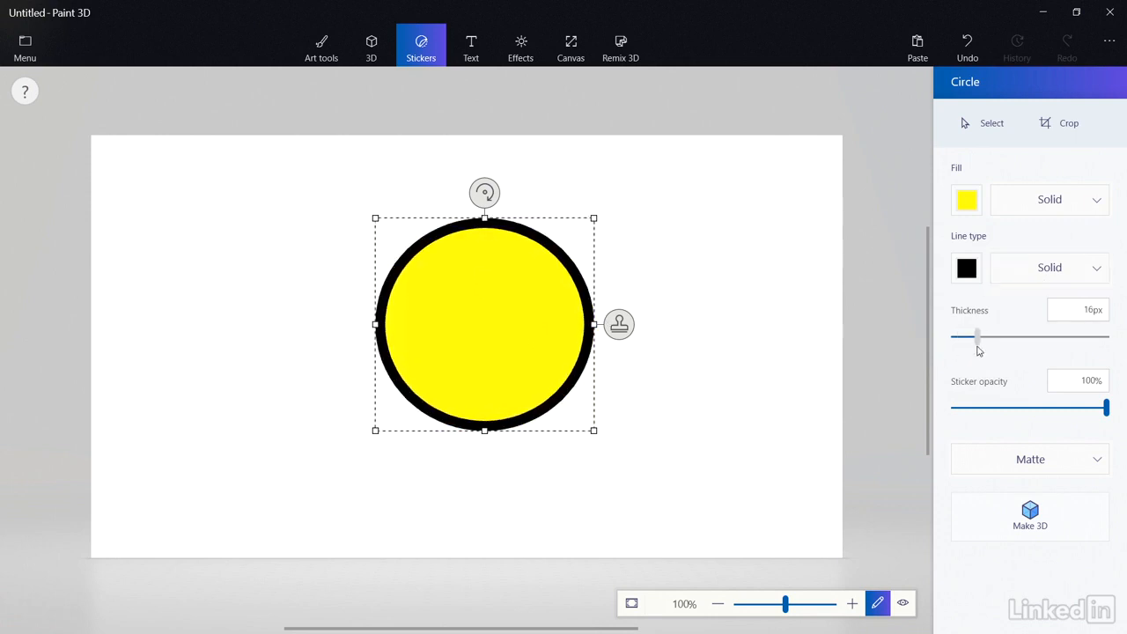
pyautogui.click(975, 277)
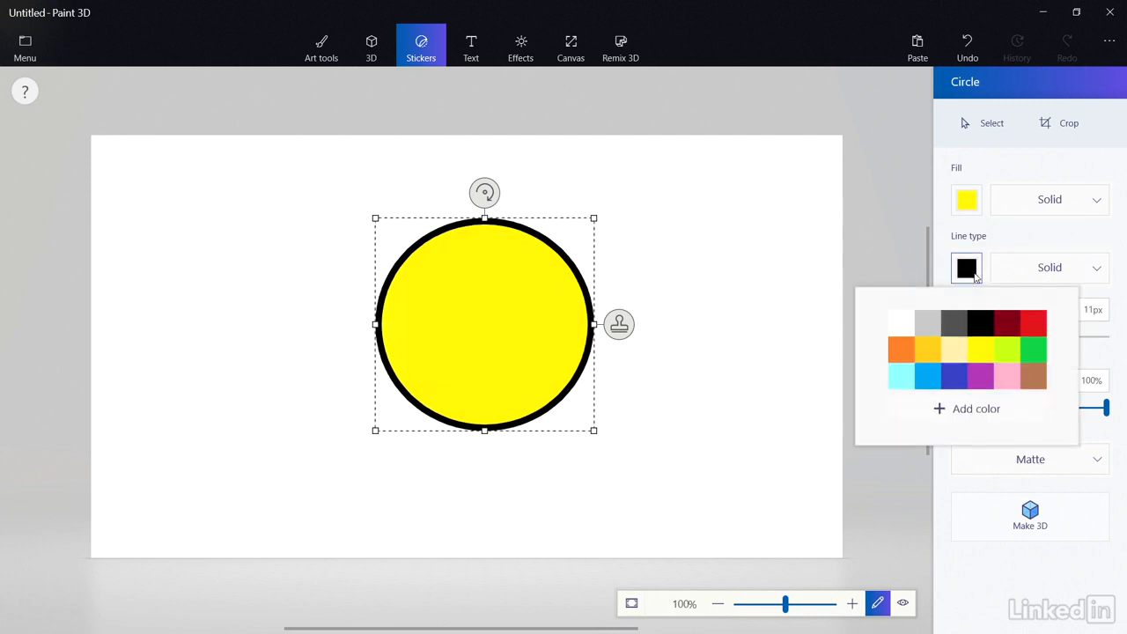
pyautogui.click(936, 358)
pyautogui.moveTo(968, 338); pyautogui.dragTo(963, 340)
pyautogui.moveTo(1104, 407)
pyautogui.mouseDown()
pyautogui.moveTo(974, 409)
pyautogui.moveTo(1117, 410)
pyautogui.mouseUp()
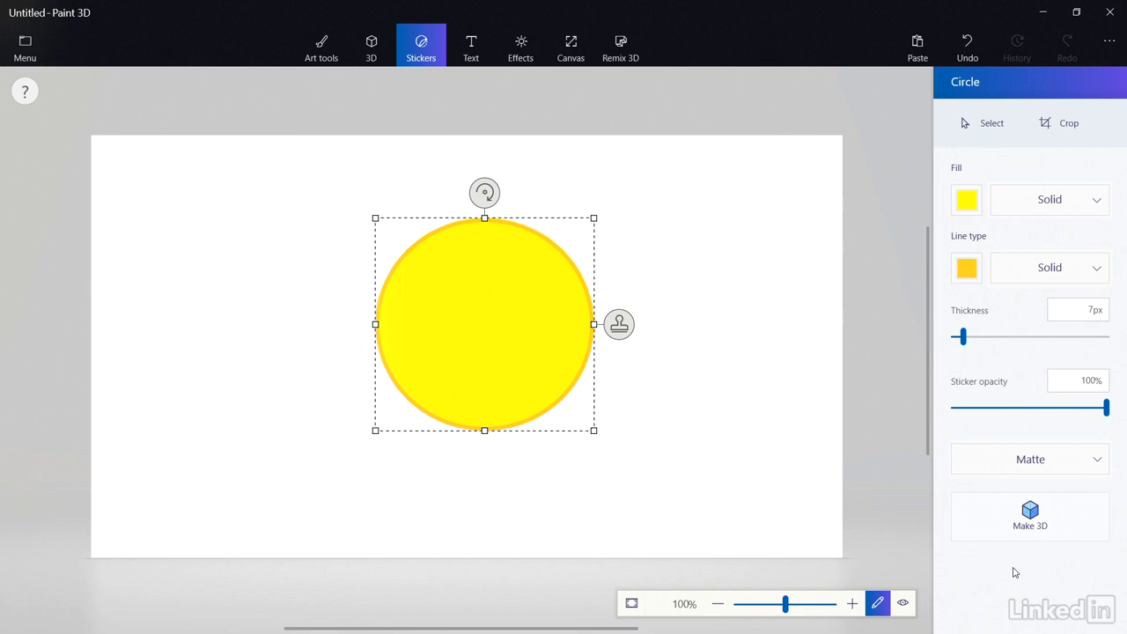
# Commit the yellow circle to the canvas, test a selection, and preview 3D view before returning to 2D.
pyautogui.click(741, 188)
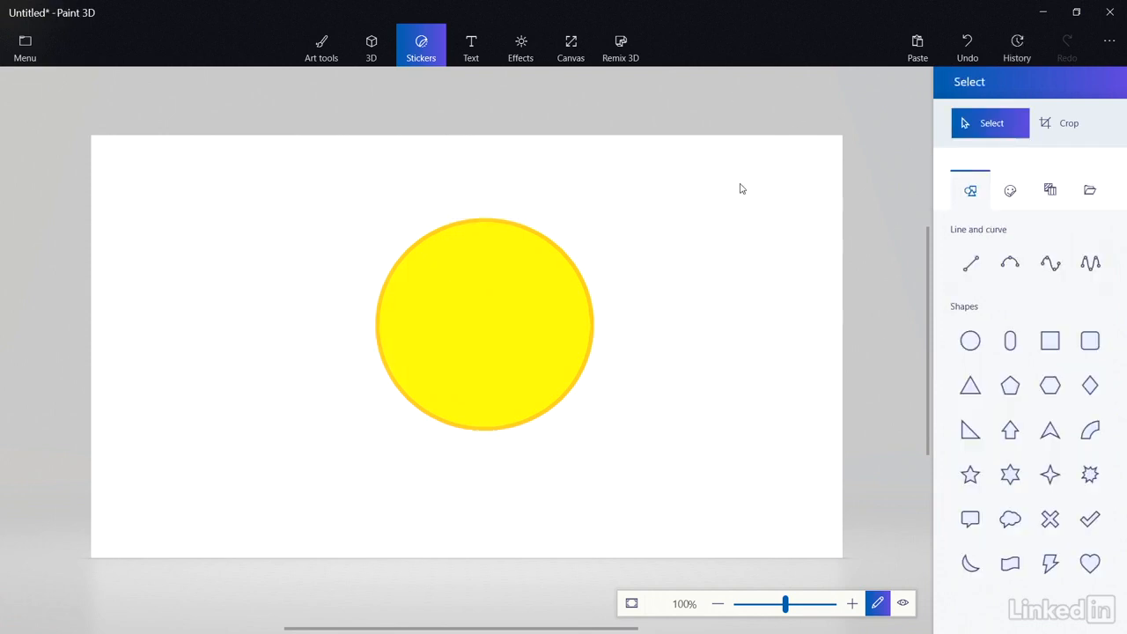
pyautogui.moveTo(609, 197); pyautogui.dragTo(340, 411)
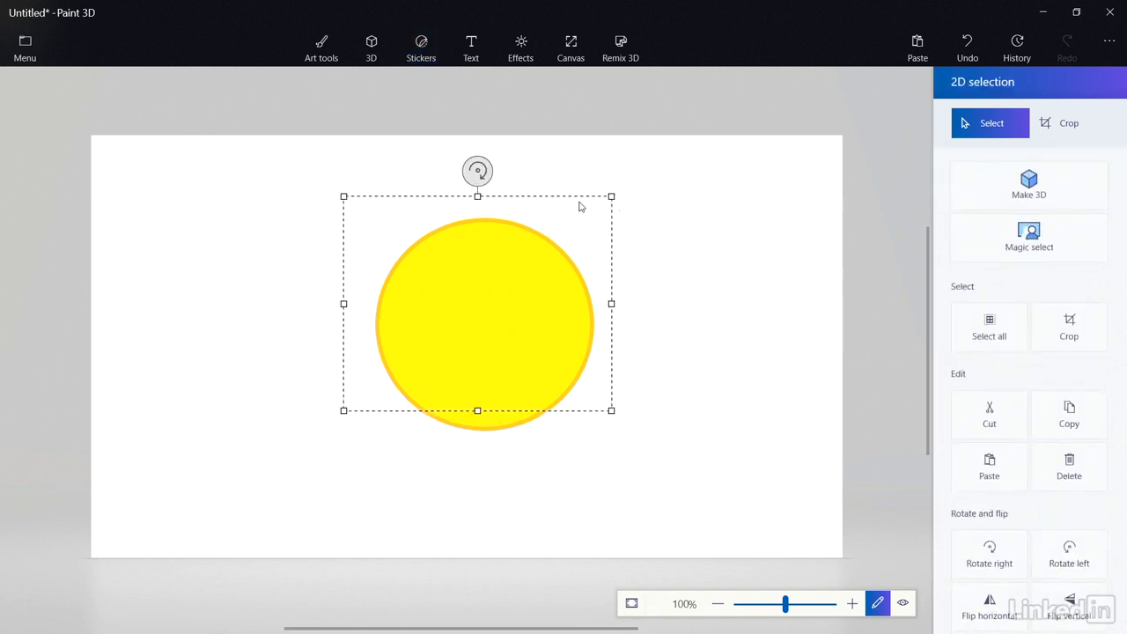
pyautogui.click(687, 252)
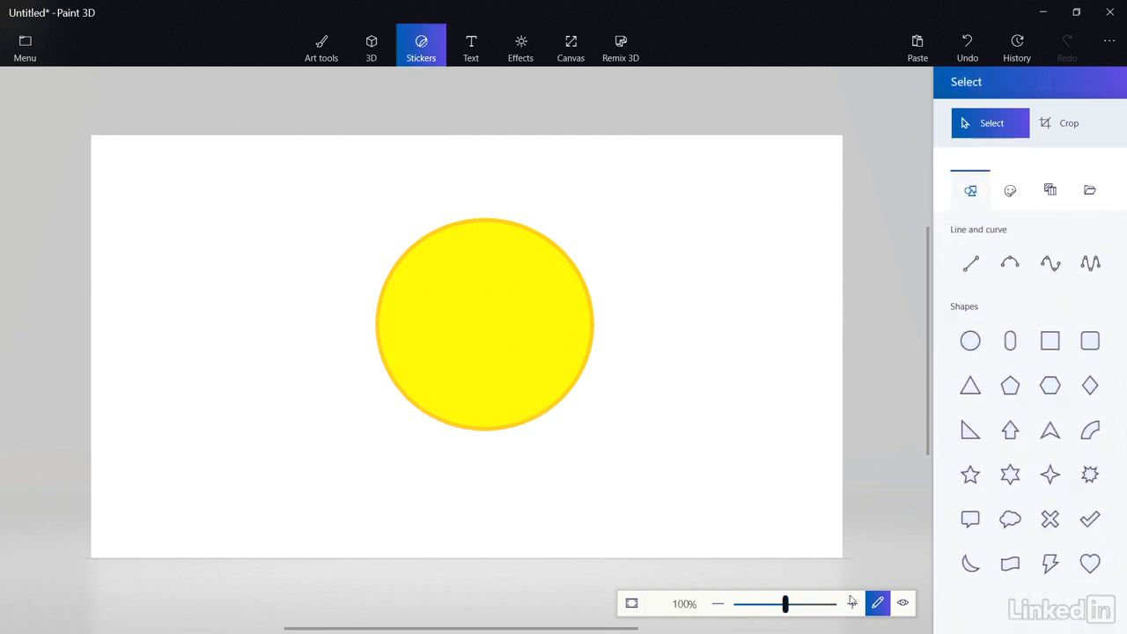
pyautogui.click(907, 605)
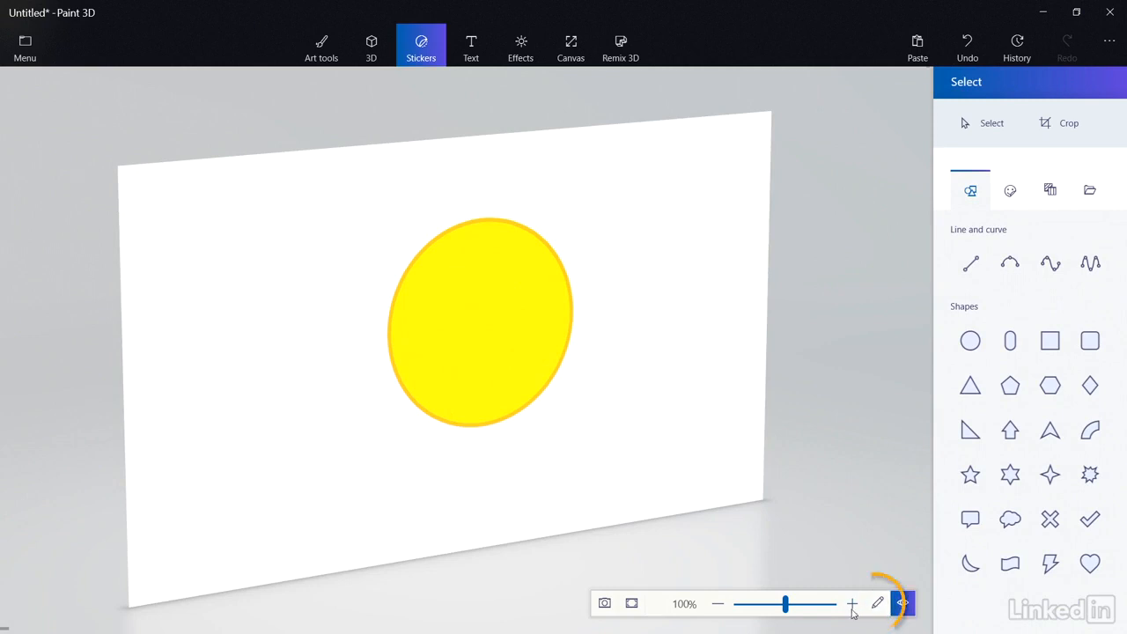
pyautogui.click(877, 603)
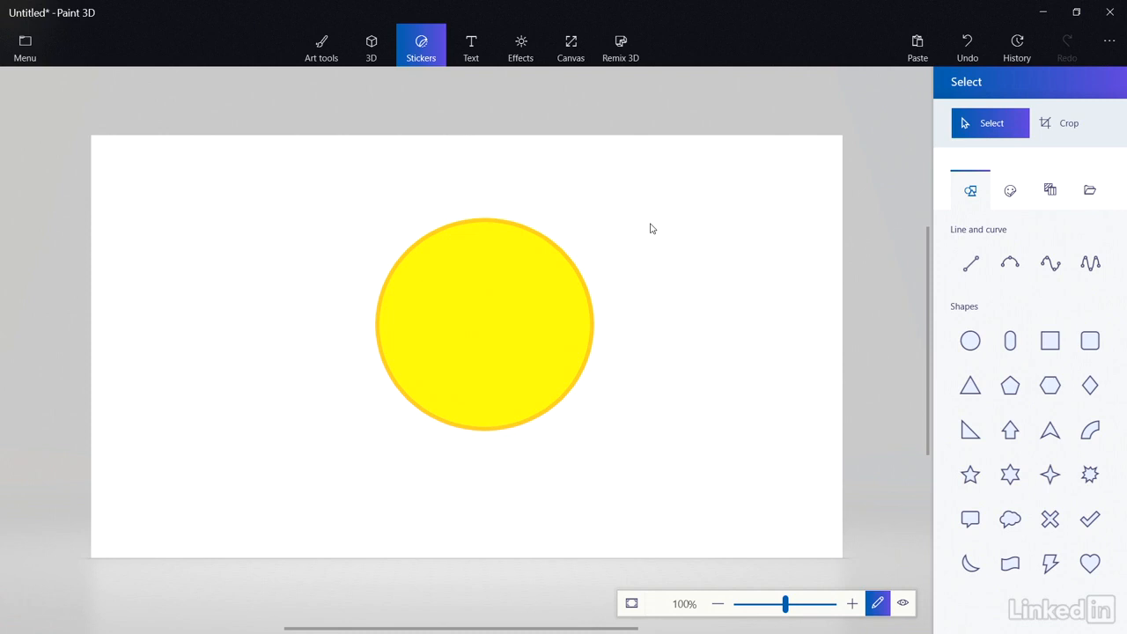
pyautogui.click(1017, 197)
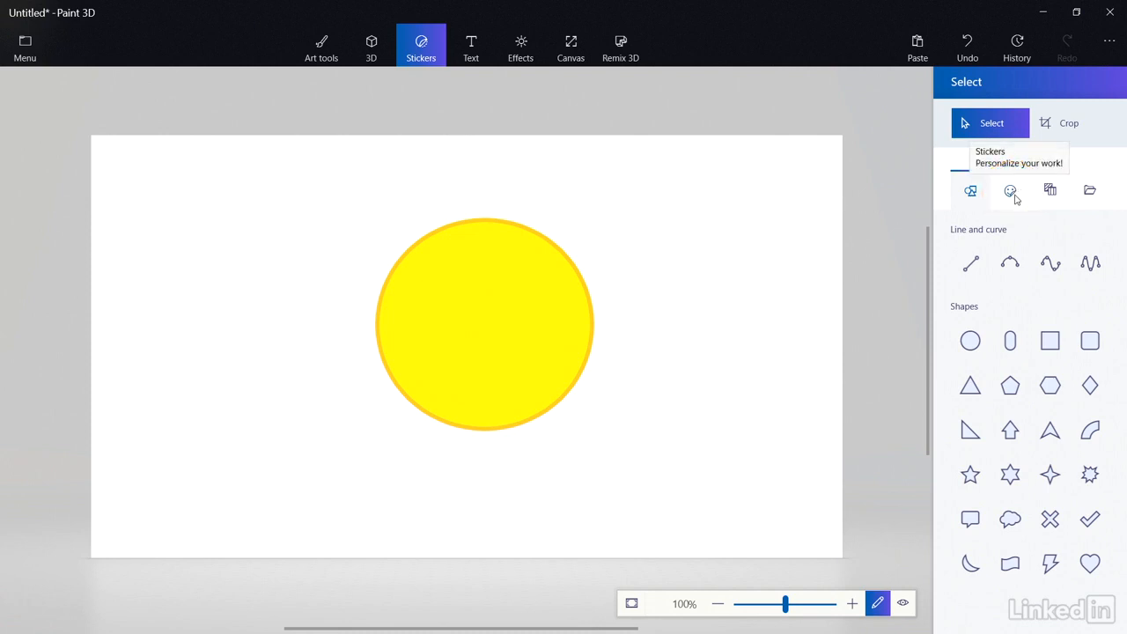
# Stamp a small, narrow Eye sticker on the upper left of the circle.
pyautogui.click(1015, 195)
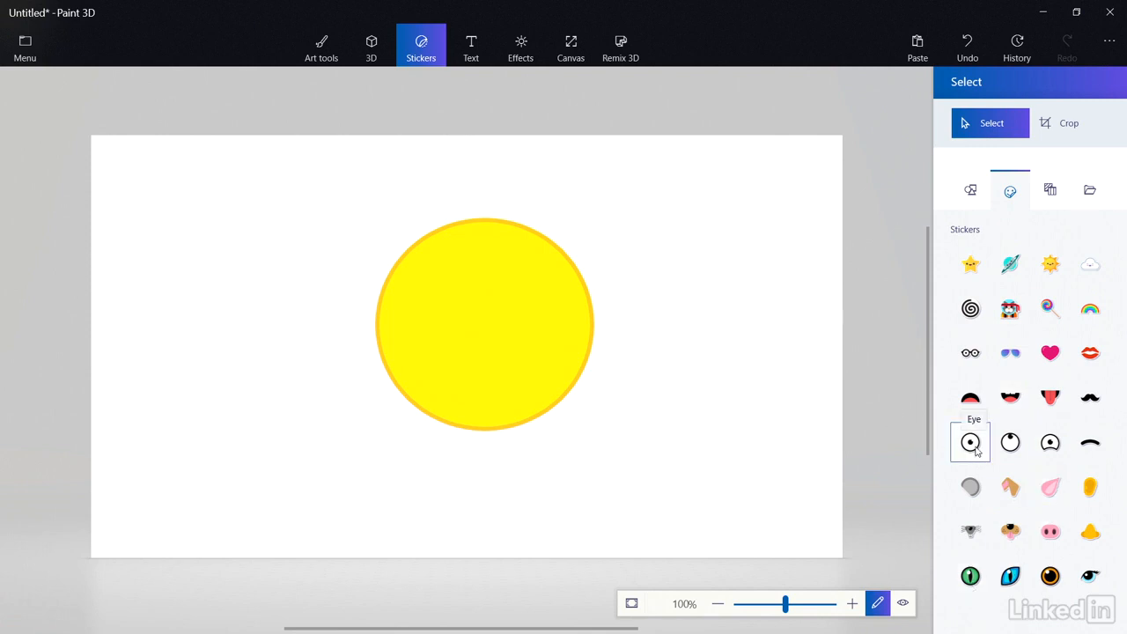
pyautogui.click(973, 447)
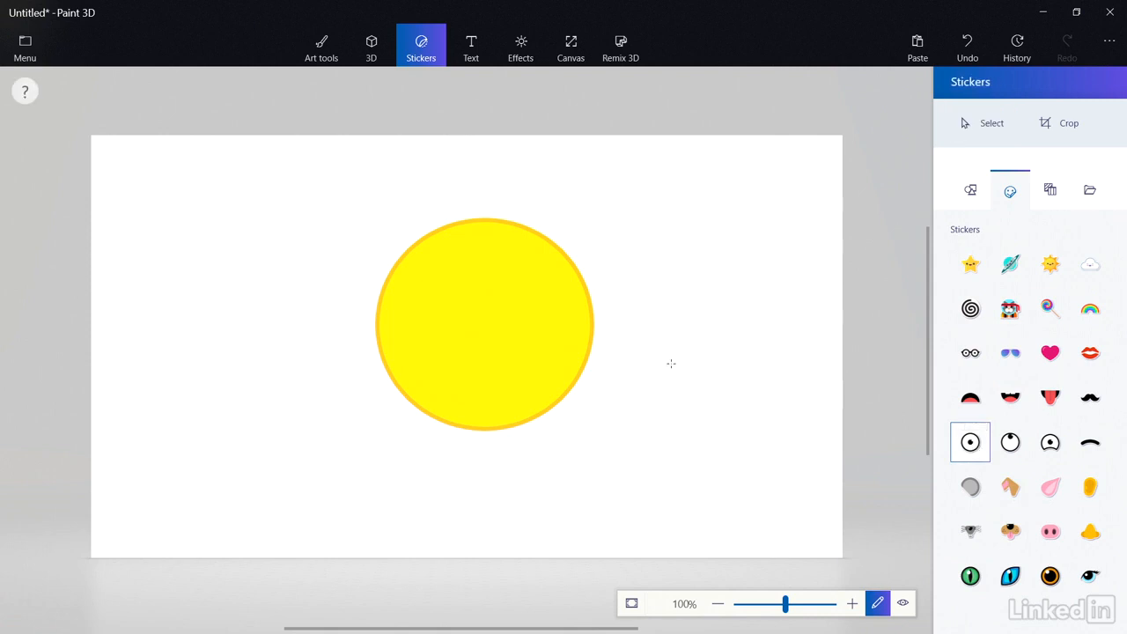
pyautogui.moveTo(421, 271)
pyautogui.mouseDown()
pyautogui.moveTo(484, 336)
pyautogui.moveTo(472, 304)
pyautogui.mouseUp()
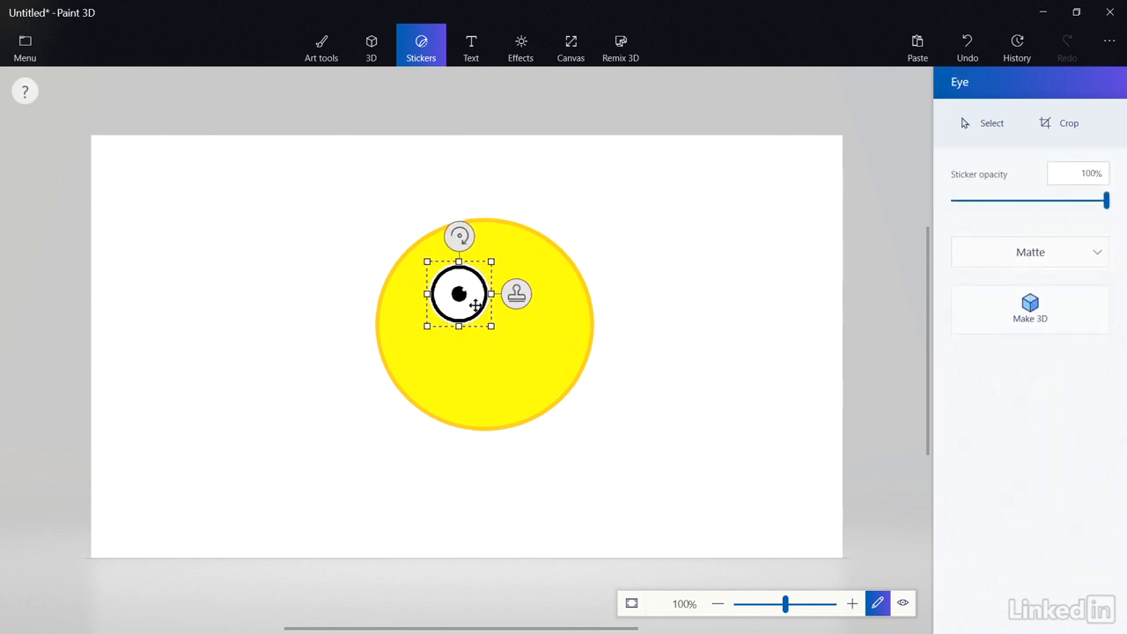
pyautogui.moveTo(489, 263); pyautogui.dragTo(456, 239)
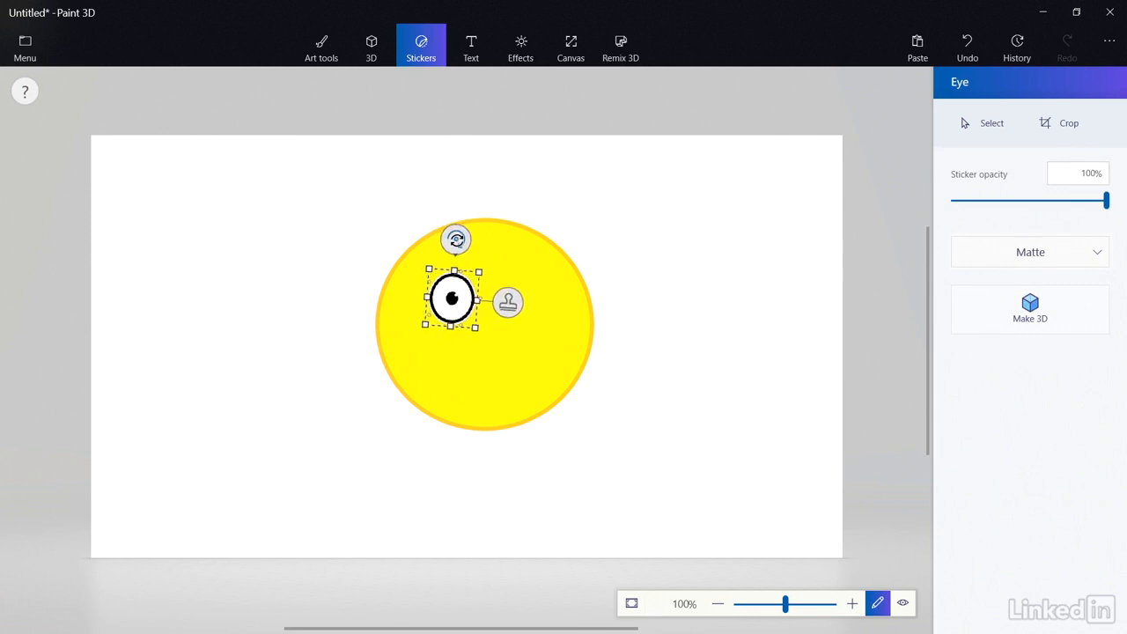
pyautogui.click(622, 259)
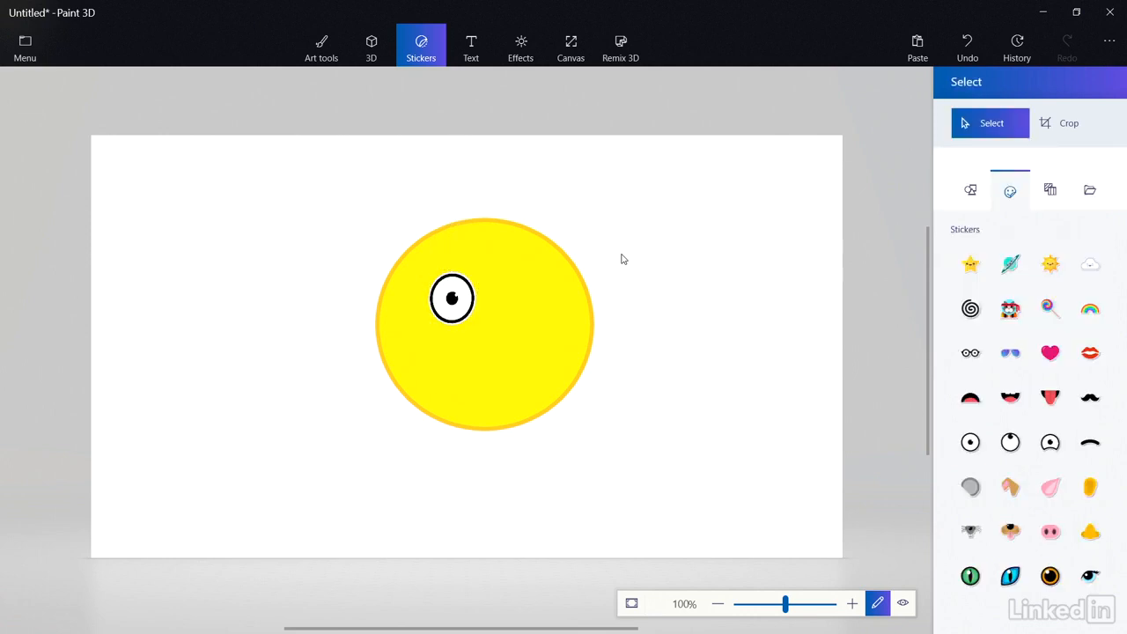
# Stamp a larger, clockwise-tilted second eye to the right of the first.
pyautogui.click(972, 443)
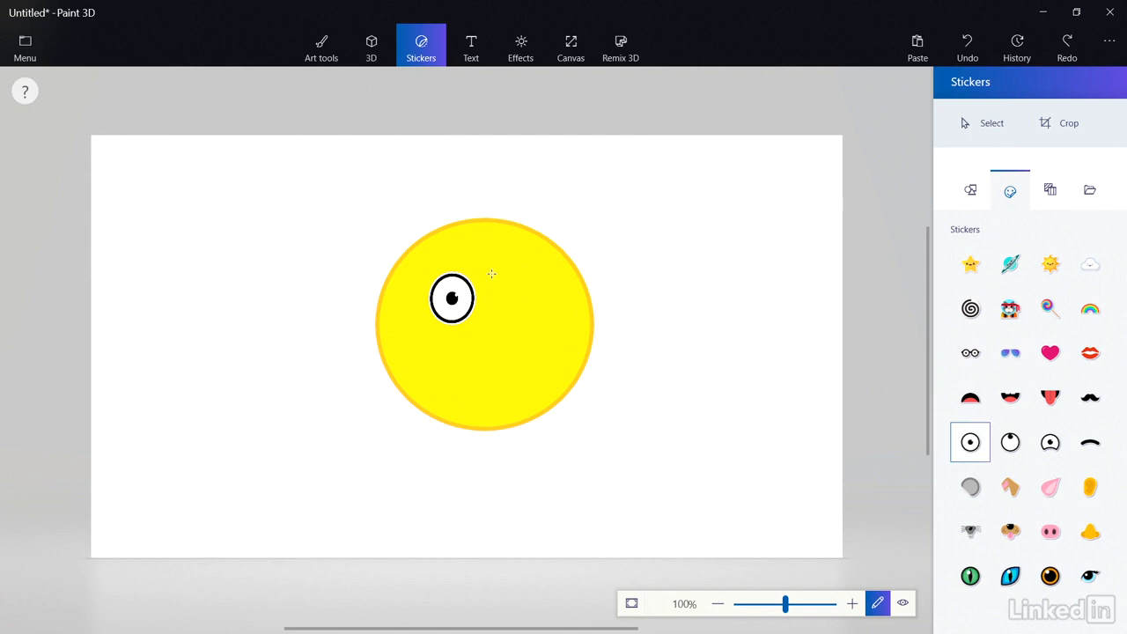
pyautogui.moveTo(492, 274); pyautogui.dragTo(551, 310)
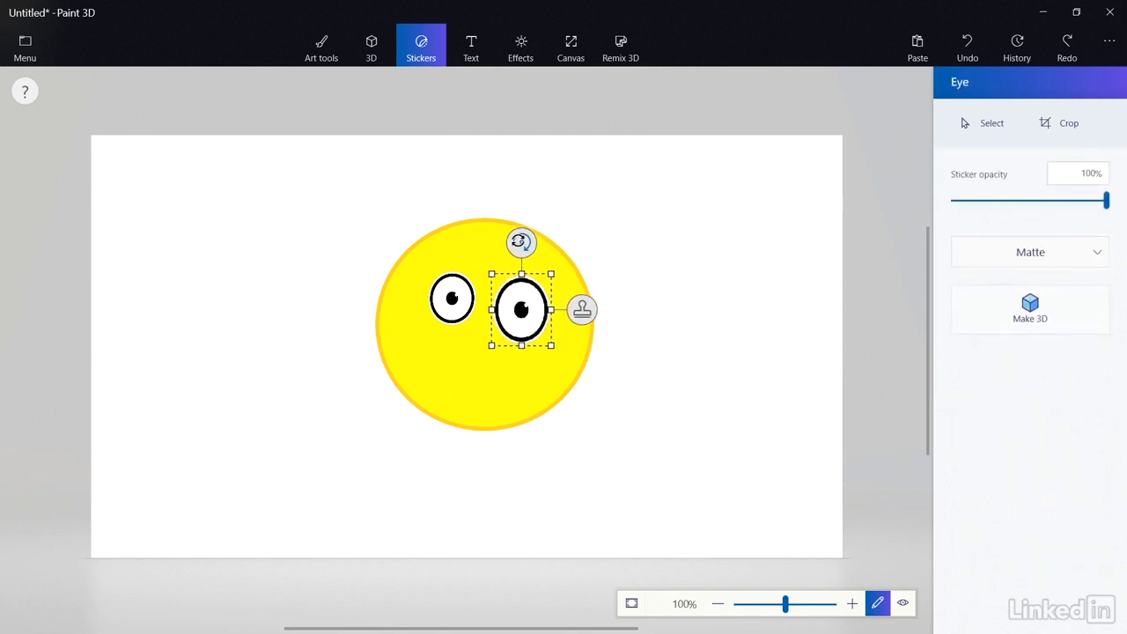
pyautogui.moveTo(521, 248); pyautogui.dragTo(536, 250)
pyautogui.moveTo(519, 302); pyautogui.dragTo(507, 305)
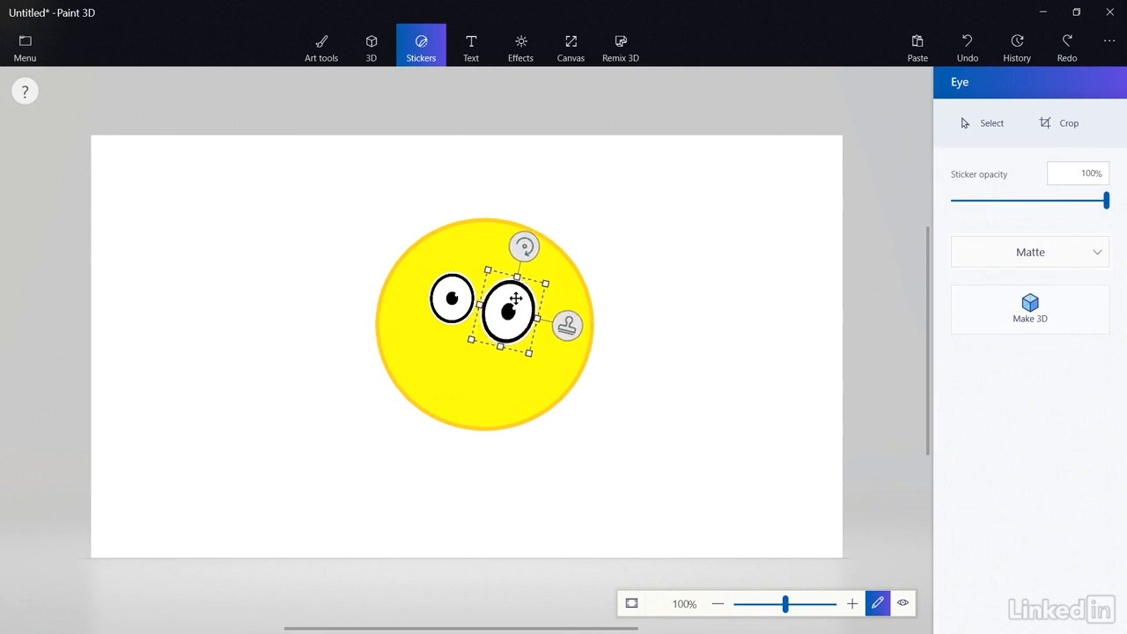
pyautogui.click(640, 255)
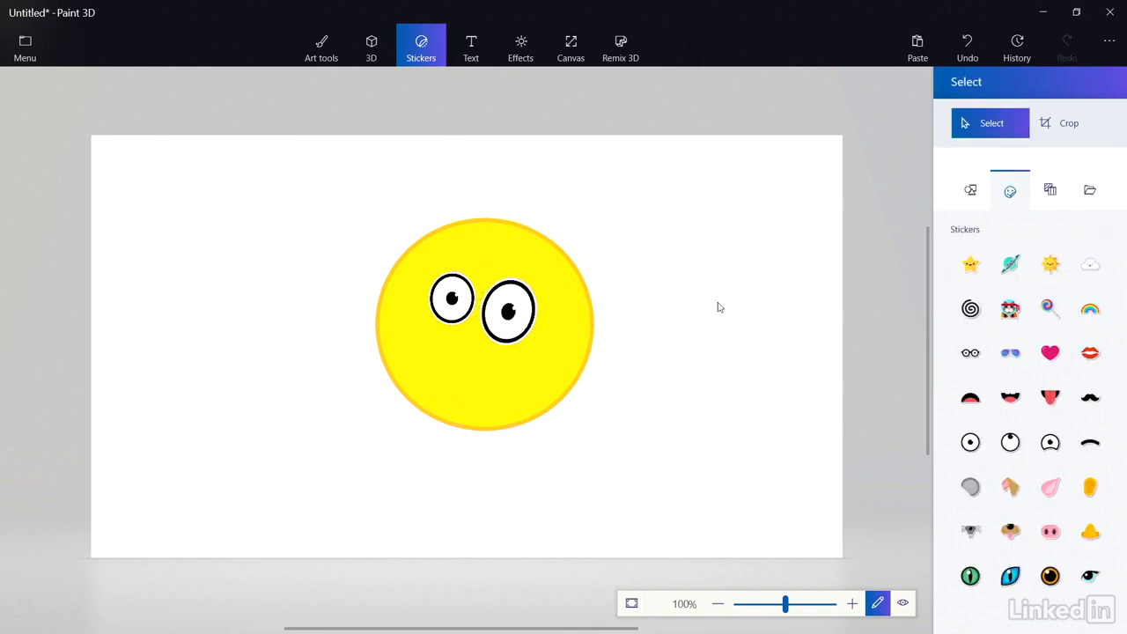
# Stamp a slightly tilted Happy mouth sticker below the eyes, then check it in 3D view.
pyautogui.click(1003, 401)
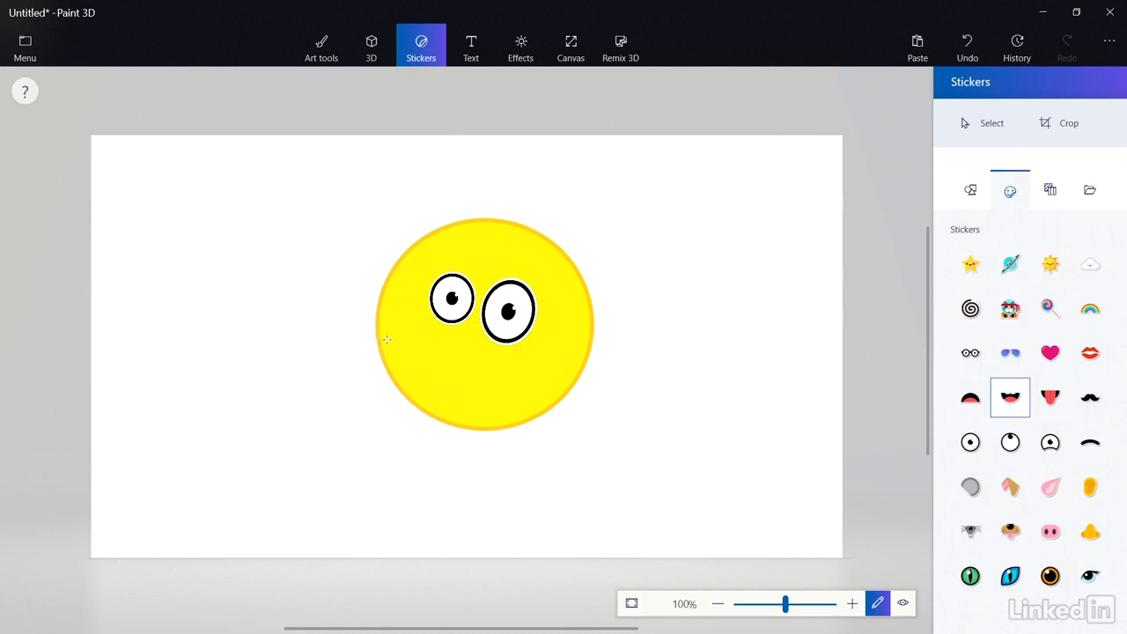
pyautogui.moveTo(397, 345); pyautogui.dragTo(465, 419)
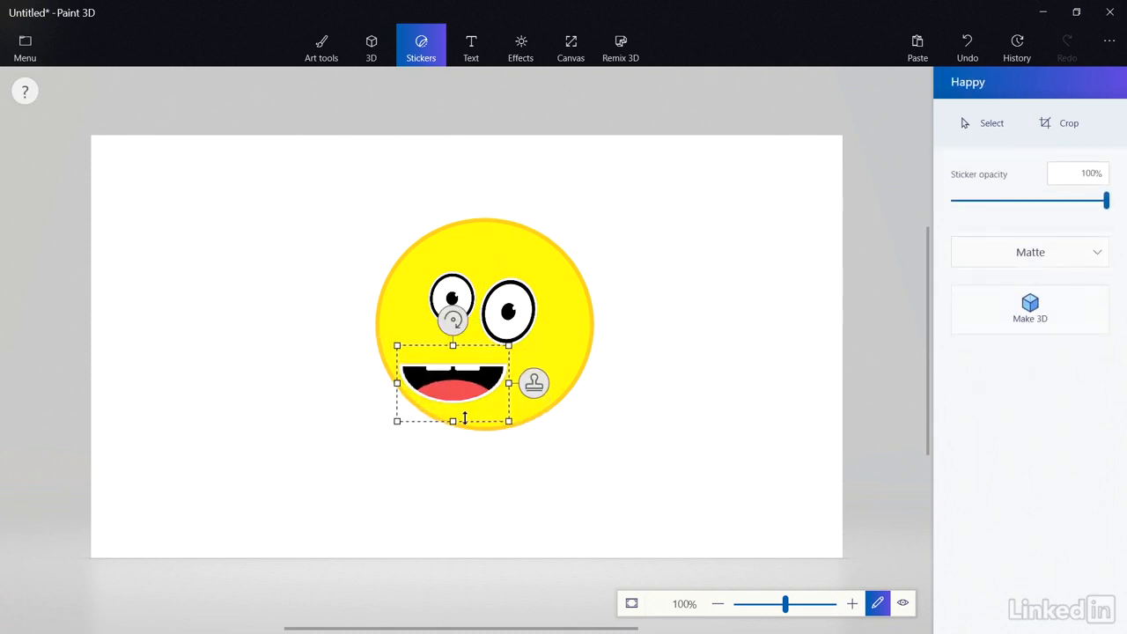
pyautogui.moveTo(453, 321)
pyautogui.mouseDown()
pyautogui.moveTo(477, 337)
pyautogui.moveTo(466, 321)
pyautogui.mouseUp()
pyautogui.moveTo(454, 380); pyautogui.dragTo(470, 360)
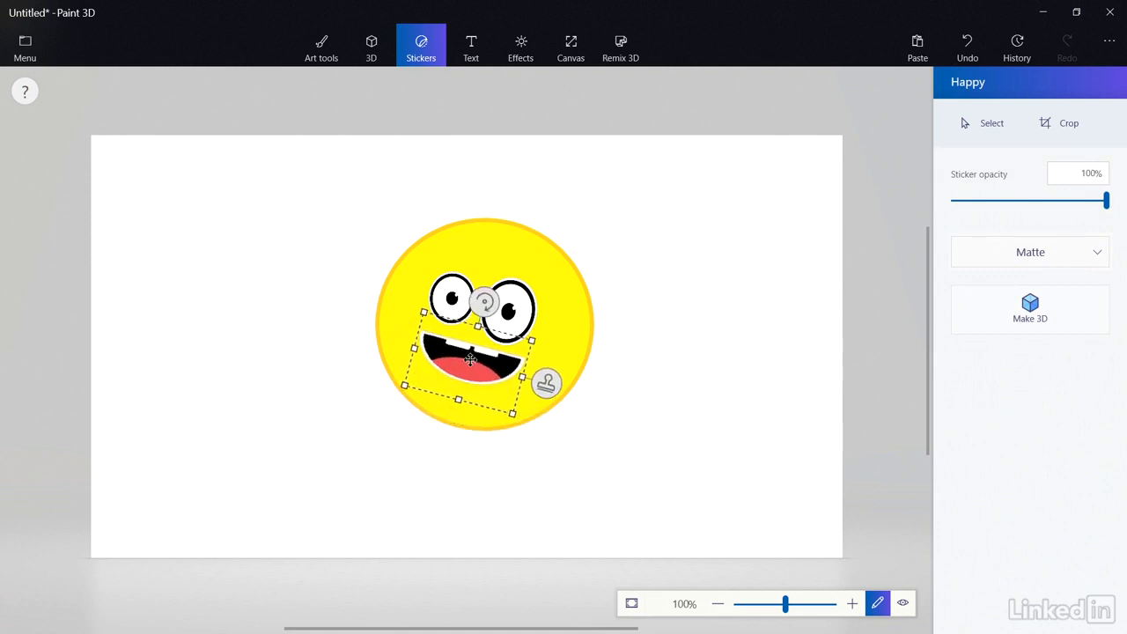
pyautogui.click(606, 379)
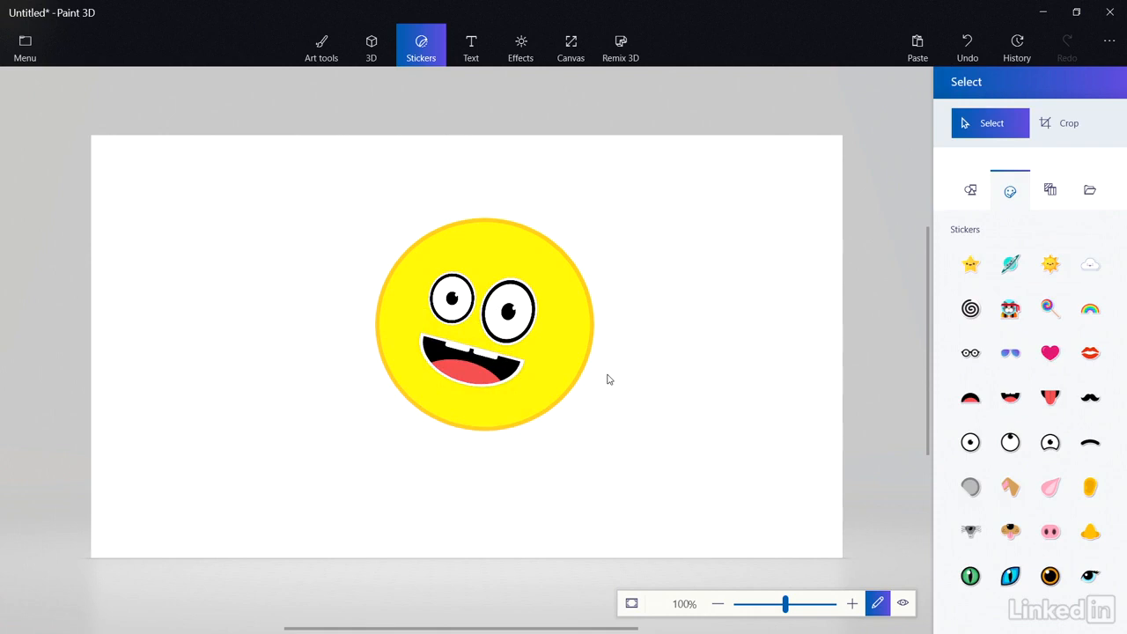
pyautogui.click(903, 603)
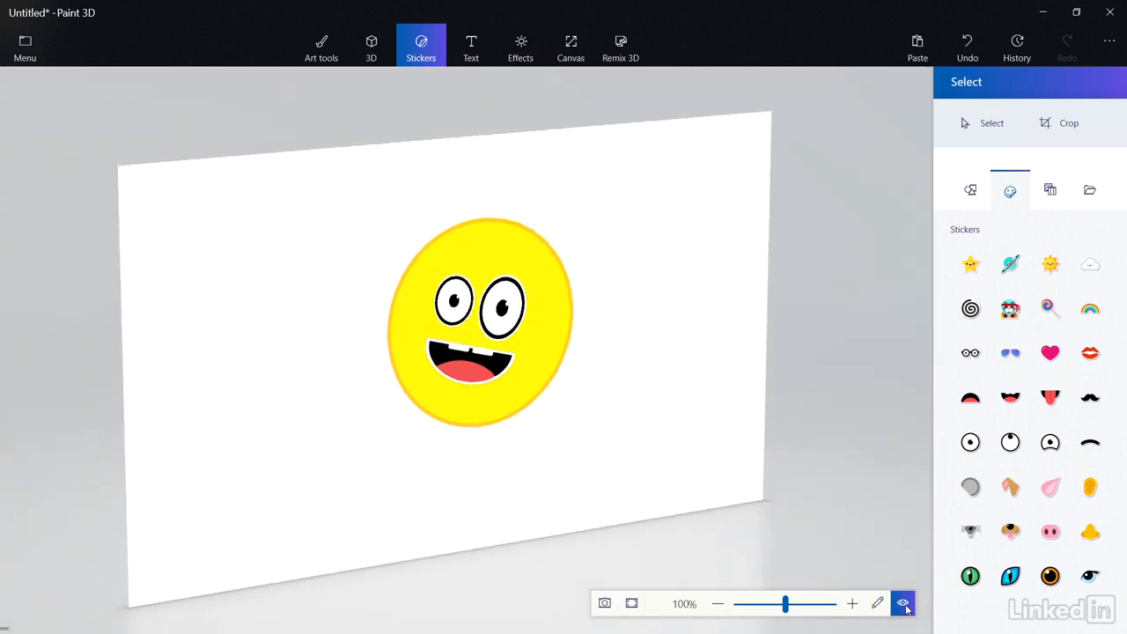
pyautogui.click(877, 604)
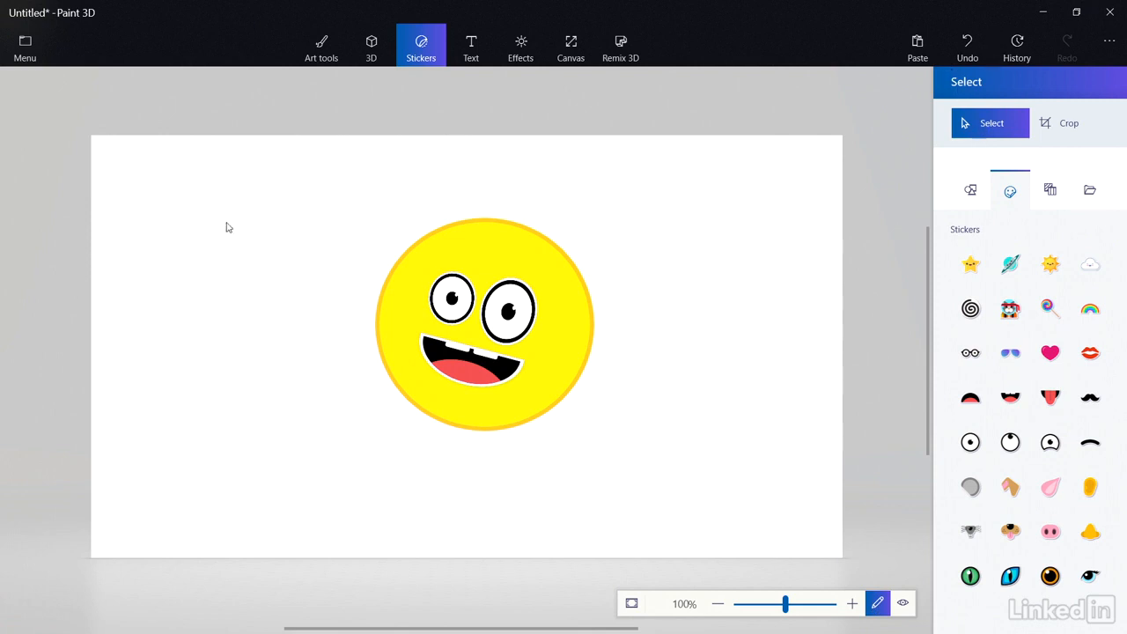
# Select and remove the entire flat smiley drawing, leaving the canvas blank.
pyautogui.moveTo(337, 169); pyautogui.dragTo(674, 483)
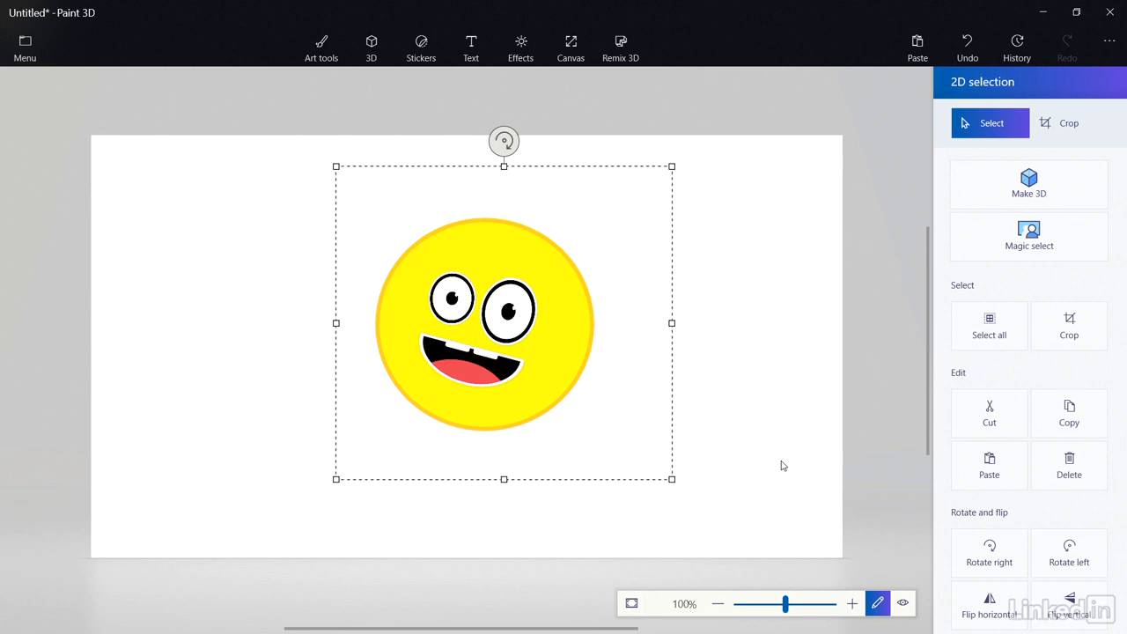
pyautogui.hotkey('ctrl', 'z')
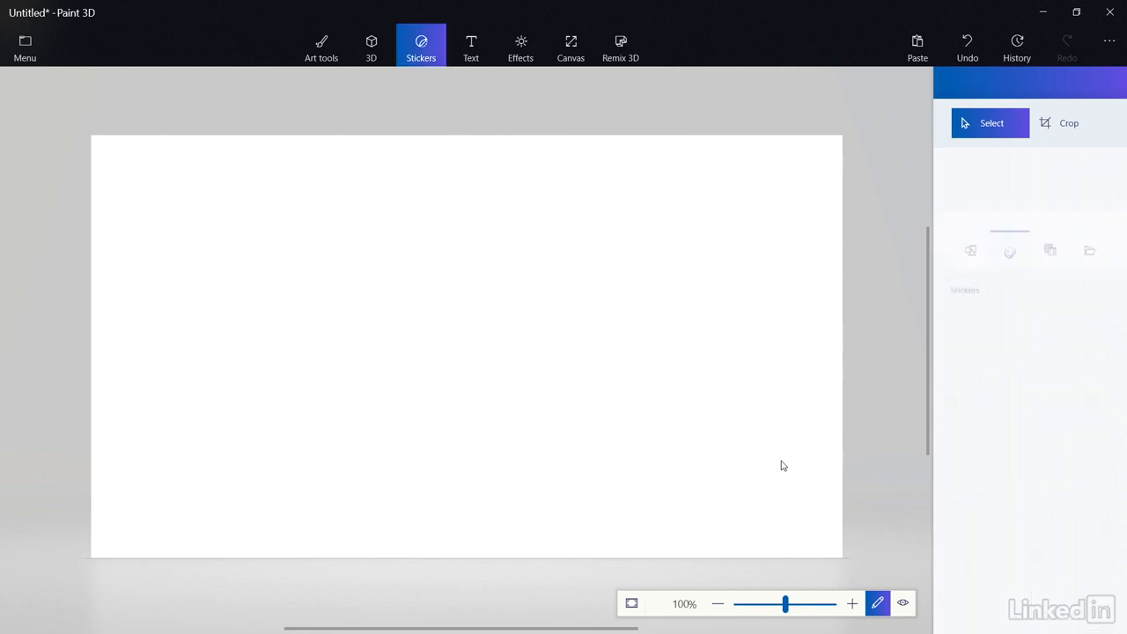
pyautogui.click(366, 45)
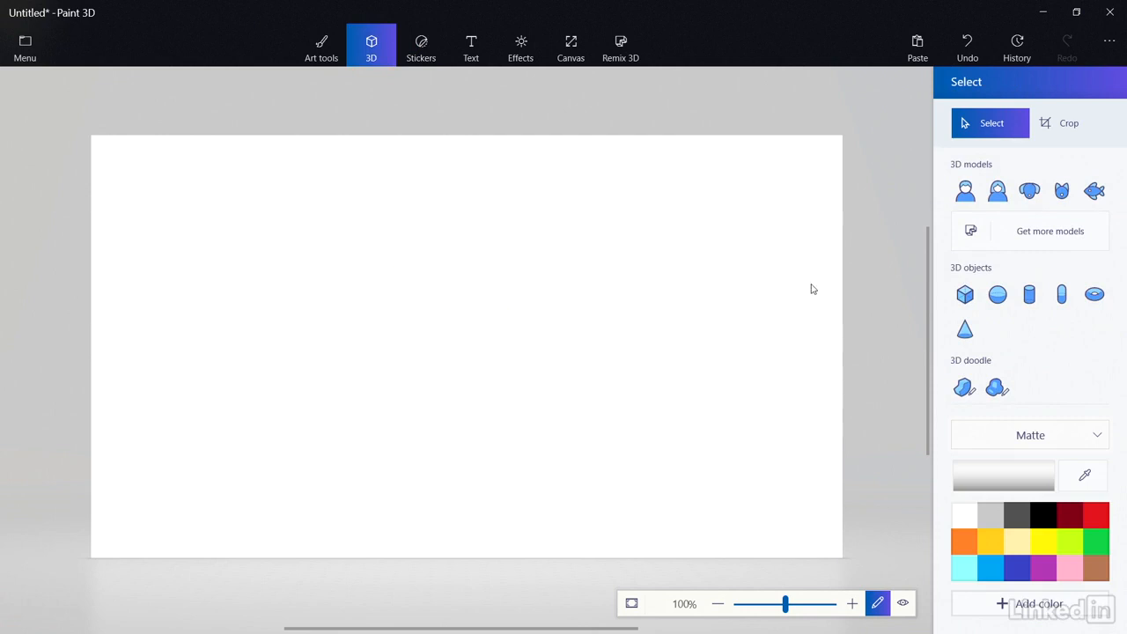
# Draw a yellow 3D sphere and move it toward the centre of the canvas.
pyautogui.click(997, 297)
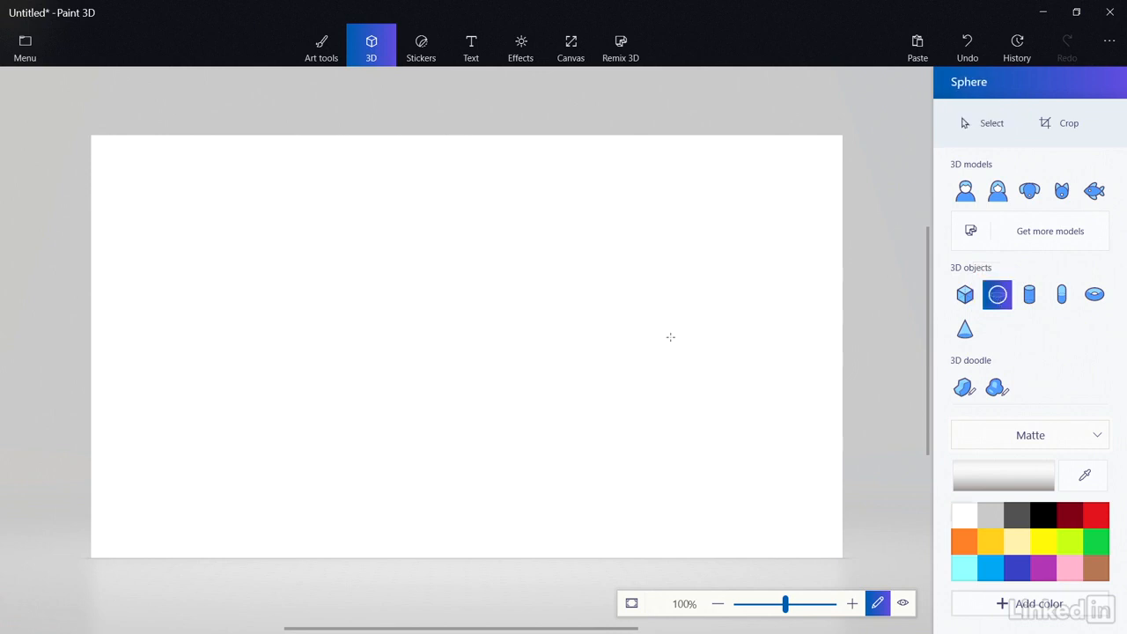
pyautogui.click(1039, 544)
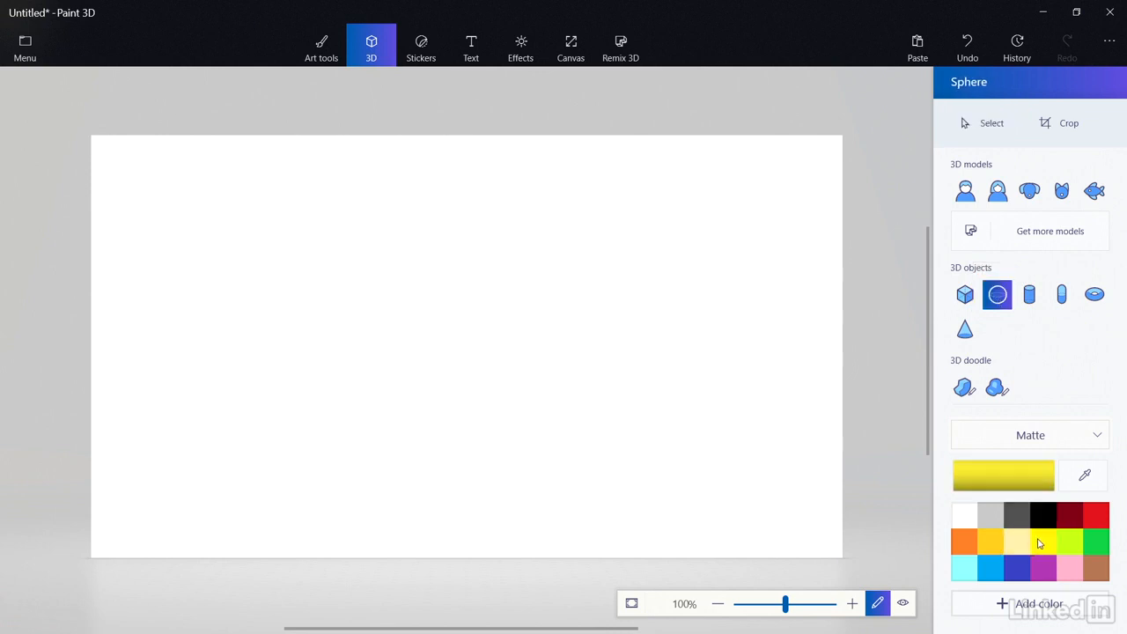
pyautogui.moveTo(393, 237); pyautogui.dragTo(614, 452)
pyautogui.moveTo(546, 355); pyautogui.dragTo(524, 337)
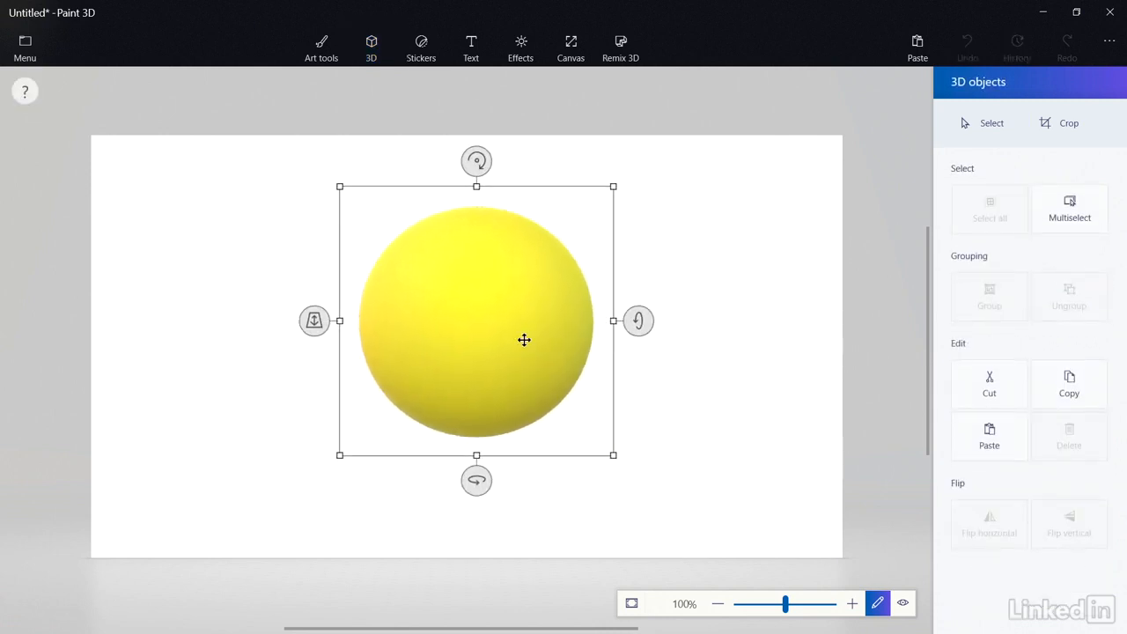
pyautogui.click(667, 388)
pyautogui.click(515, 280)
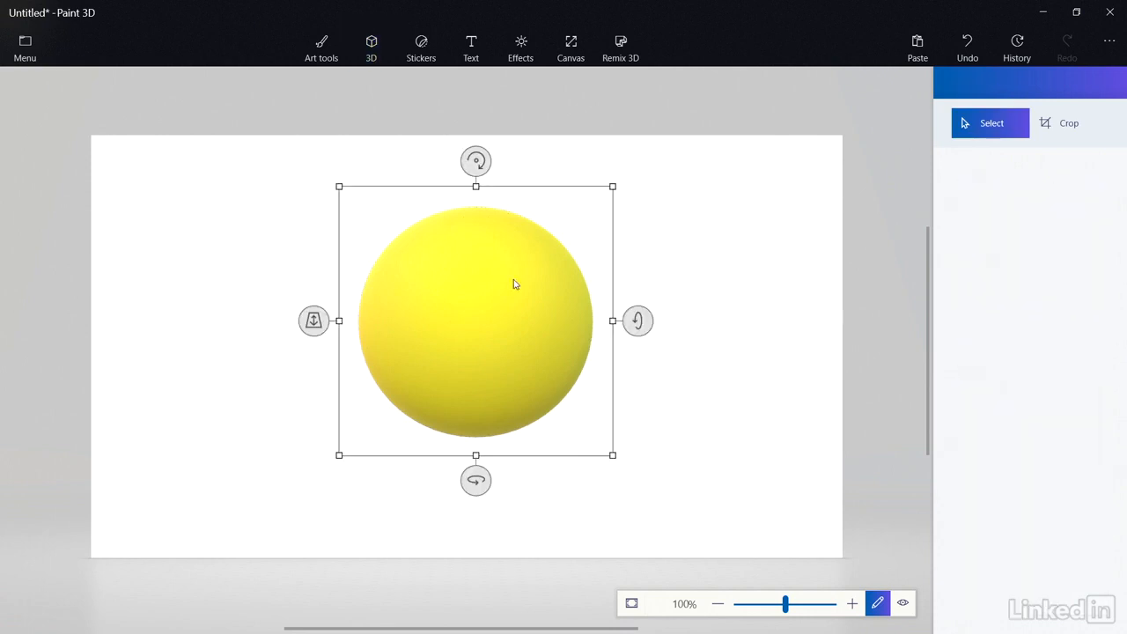
# Wrap an Eye sticker onto the sphere's upper left and preview it in 3D.
pyautogui.click(426, 53)
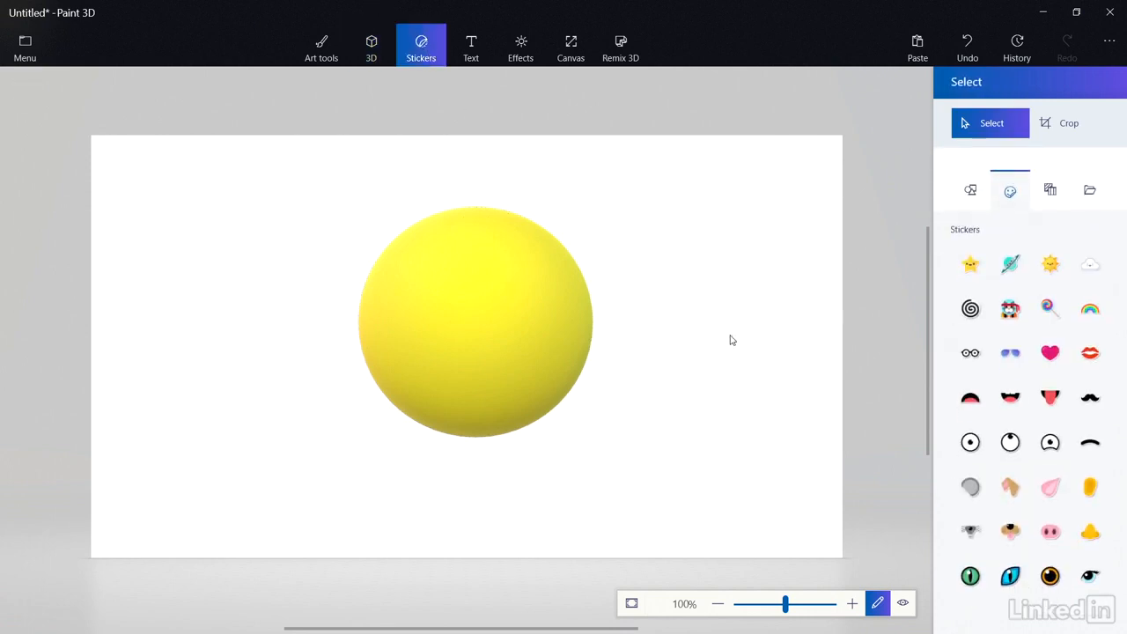
pyautogui.click(970, 451)
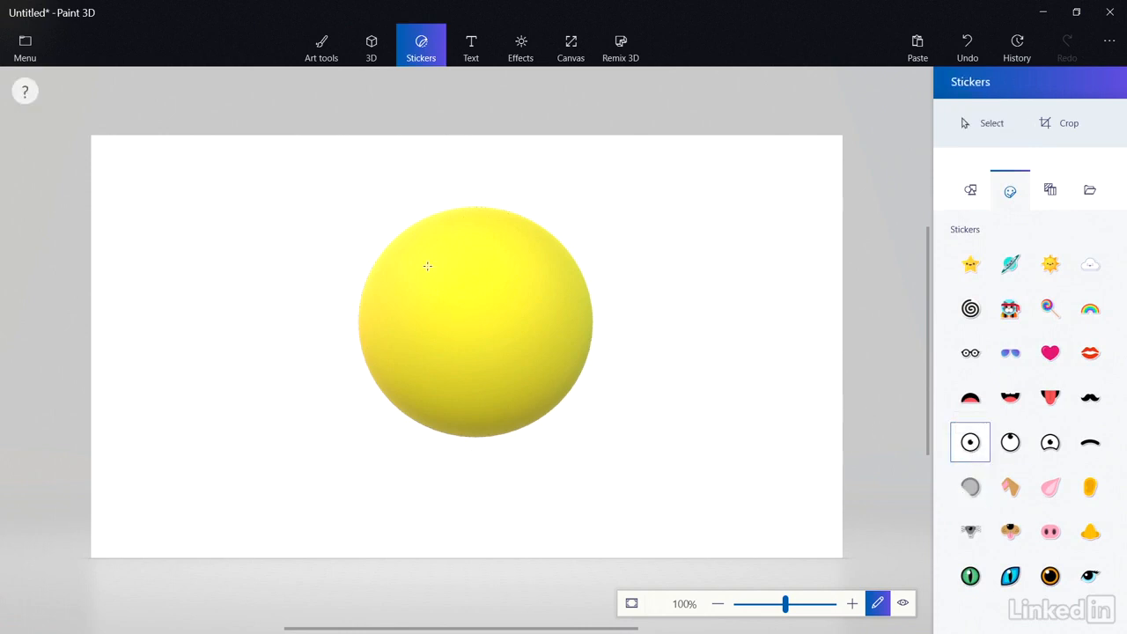
pyautogui.moveTo(428, 266); pyautogui.dragTo(204, 289)
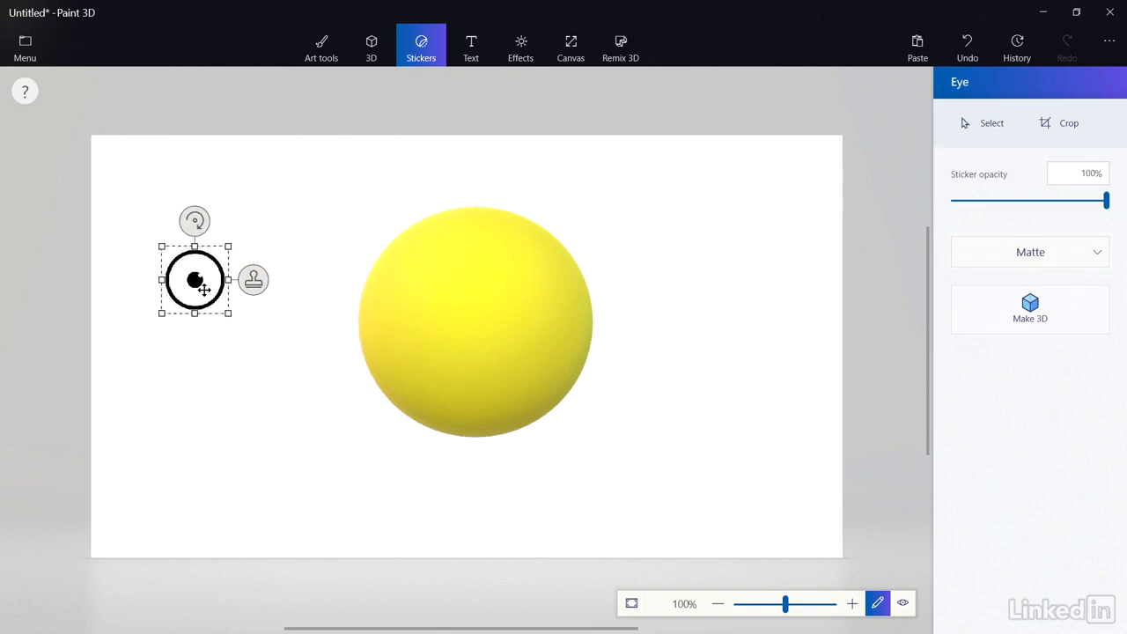
pyautogui.moveTo(204, 288); pyautogui.dragTo(443, 304)
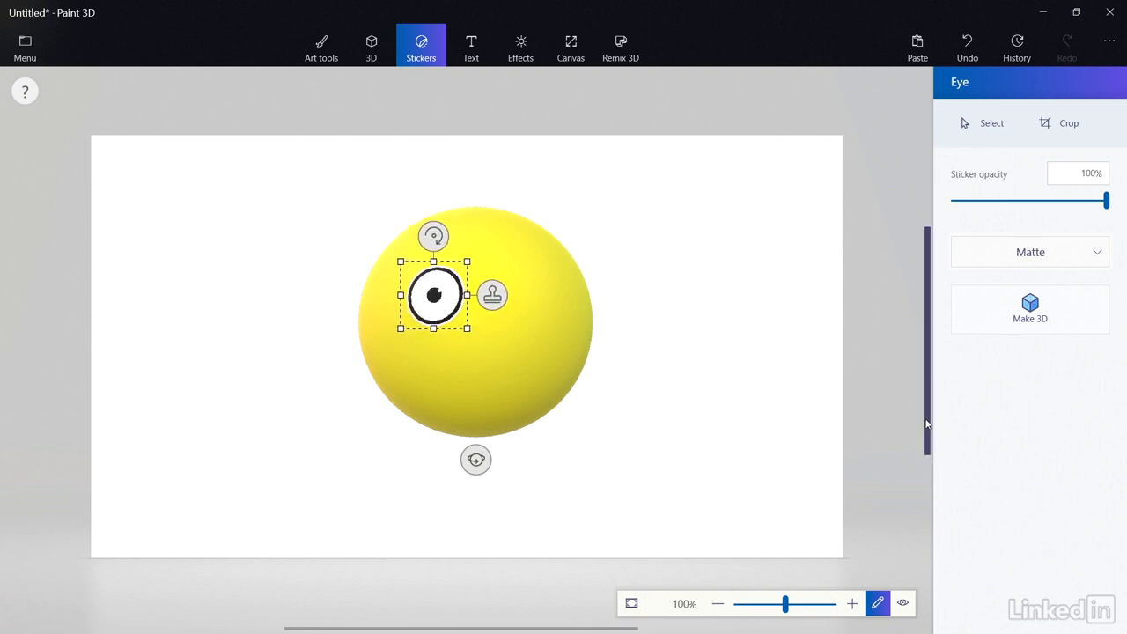
pyautogui.click(644, 318)
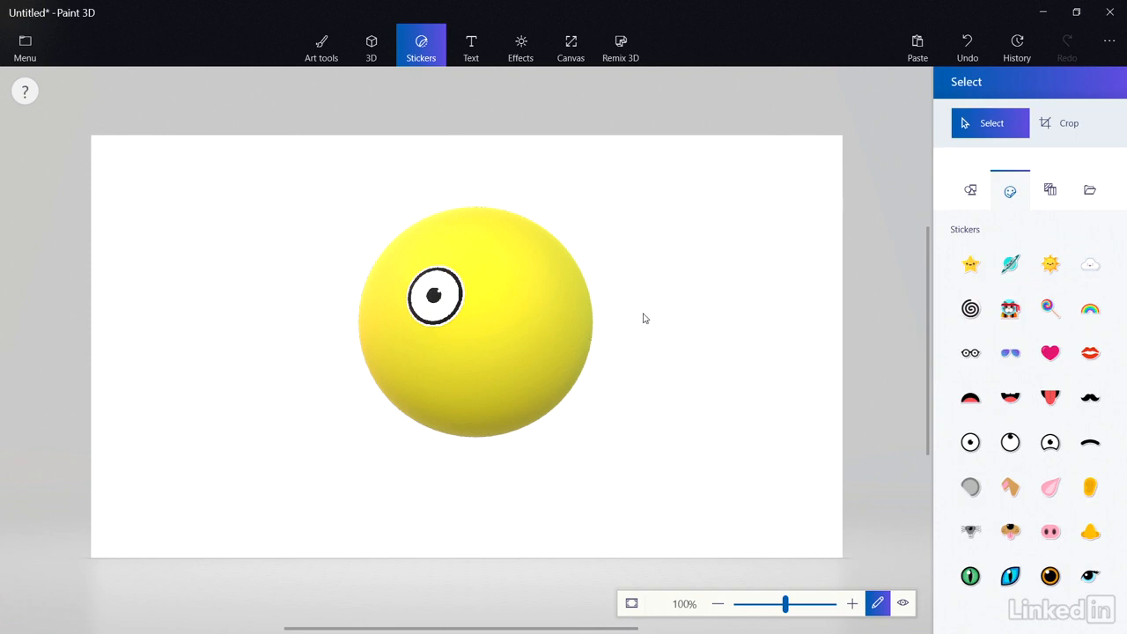
pyautogui.click(902, 604)
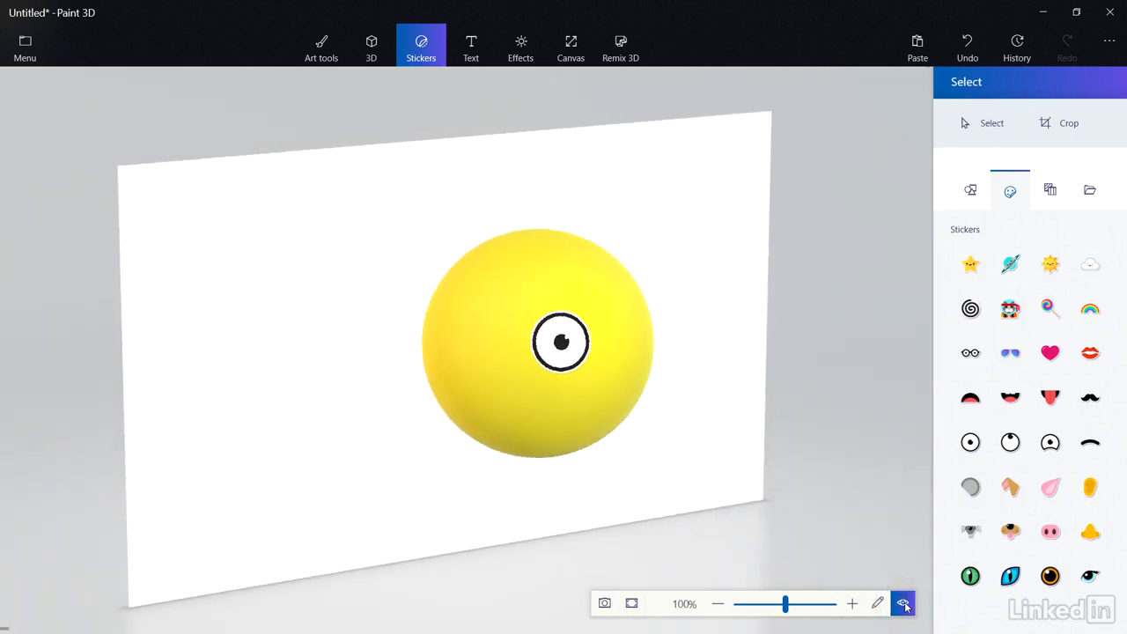
pyautogui.click(878, 603)
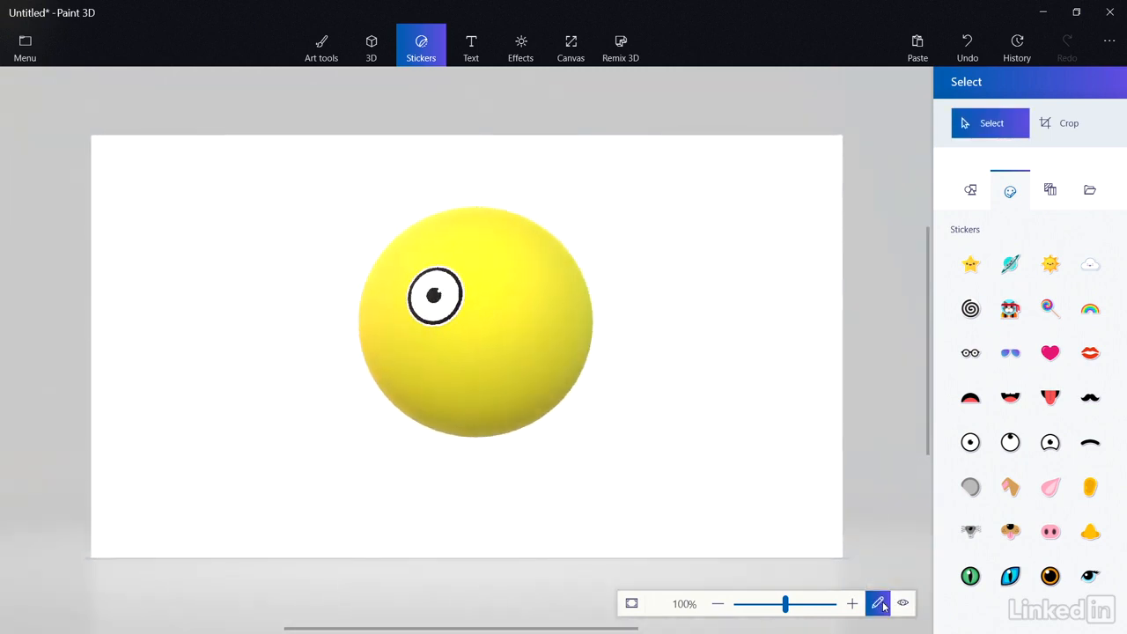
# Add a slightly larger upright second eye beside the first and fix it on.
pyautogui.click(966, 450)
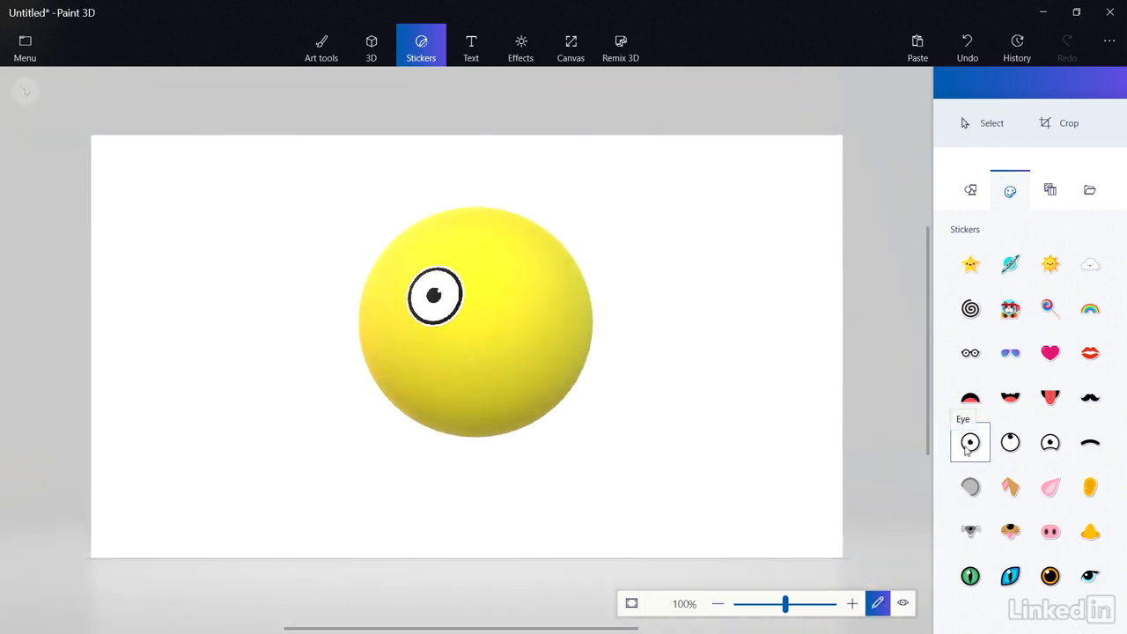
pyautogui.moveTo(466, 264); pyautogui.dragTo(503, 342)
pyautogui.moveTo(543, 304); pyautogui.dragTo(511, 326)
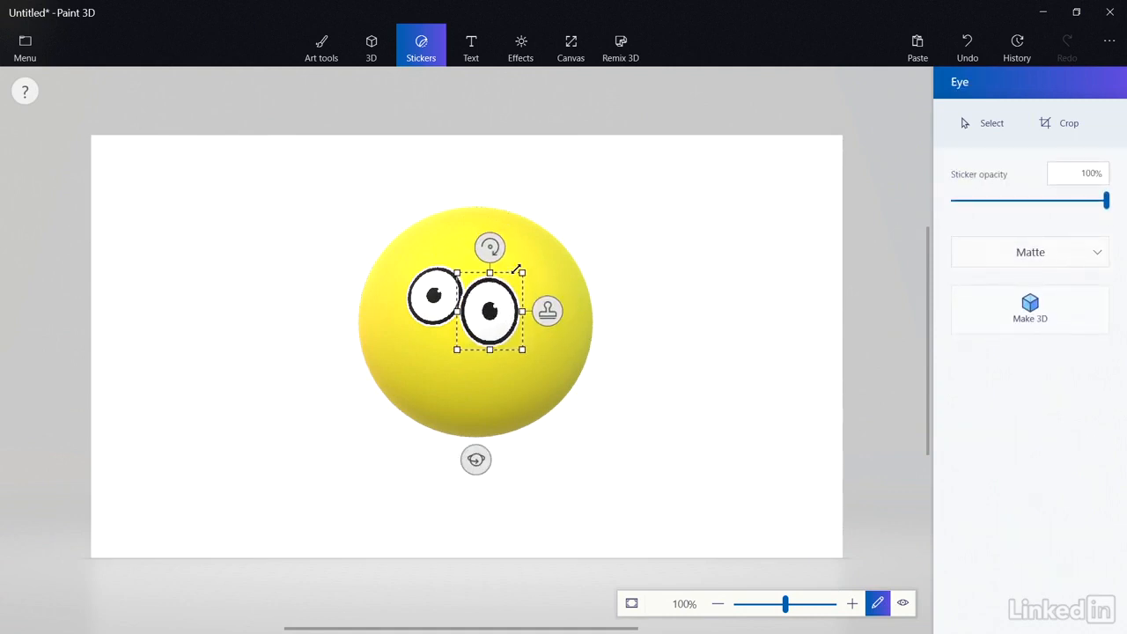
pyautogui.moveTo(490, 248)
pyautogui.mouseDown()
pyautogui.moveTo(508, 250)
pyautogui.moveTo(491, 247)
pyautogui.mouseUp()
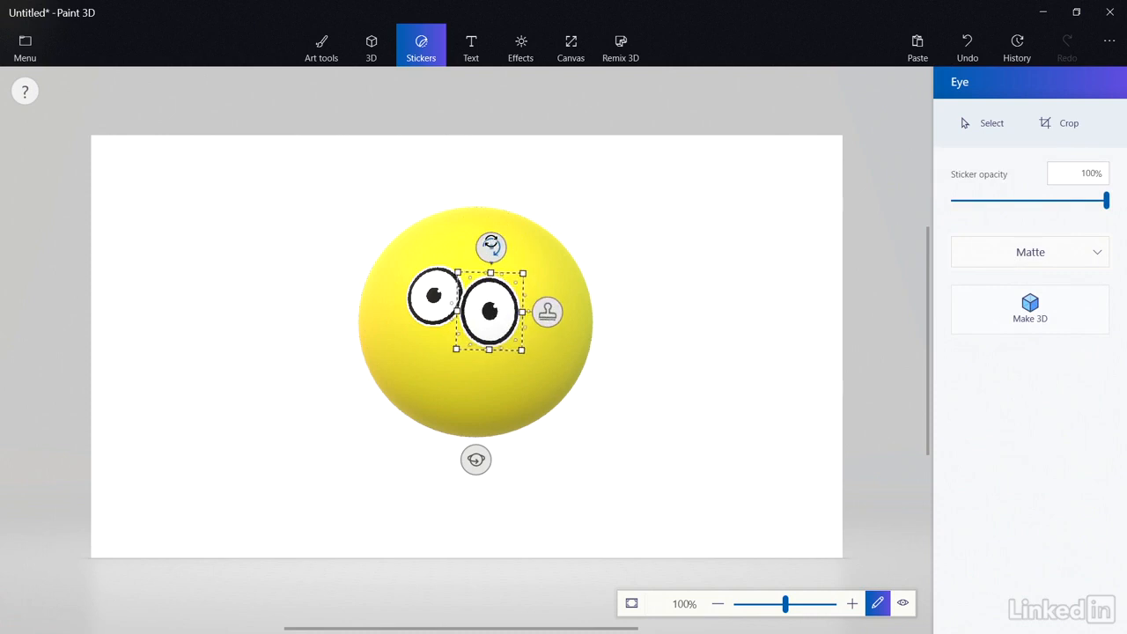
pyautogui.moveTo(490, 313)
pyautogui.mouseDown()
pyautogui.moveTo(495, 264)
pyautogui.moveTo(489, 319)
pyautogui.mouseUp()
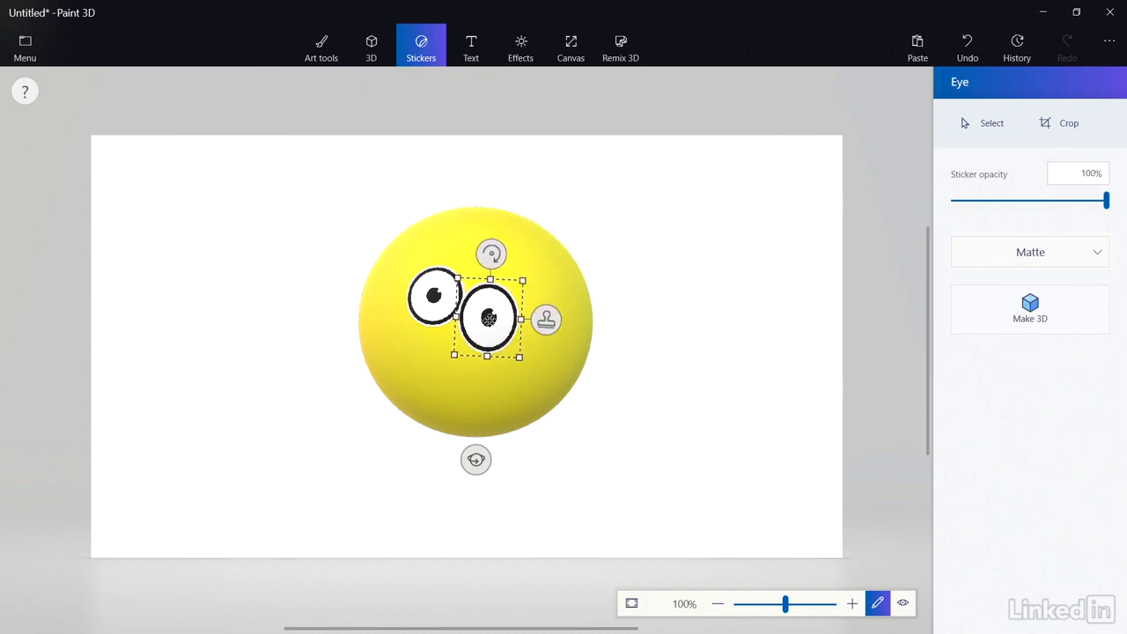
pyautogui.click(416, 402)
# Fix a widened grinning mouth sticker below the eyes, tilted about 15° clockwise.
pyautogui.click(1010, 399)
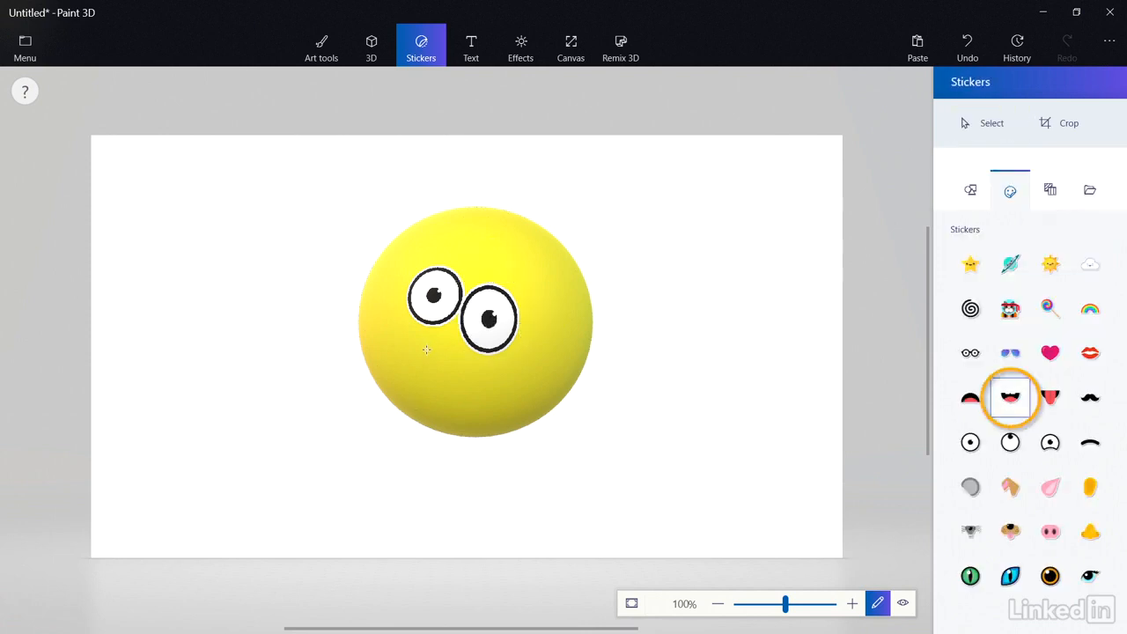
pyautogui.moveTo(426, 349); pyautogui.dragTo(523, 456)
pyautogui.moveTo(524, 402); pyautogui.dragTo(556, 399)
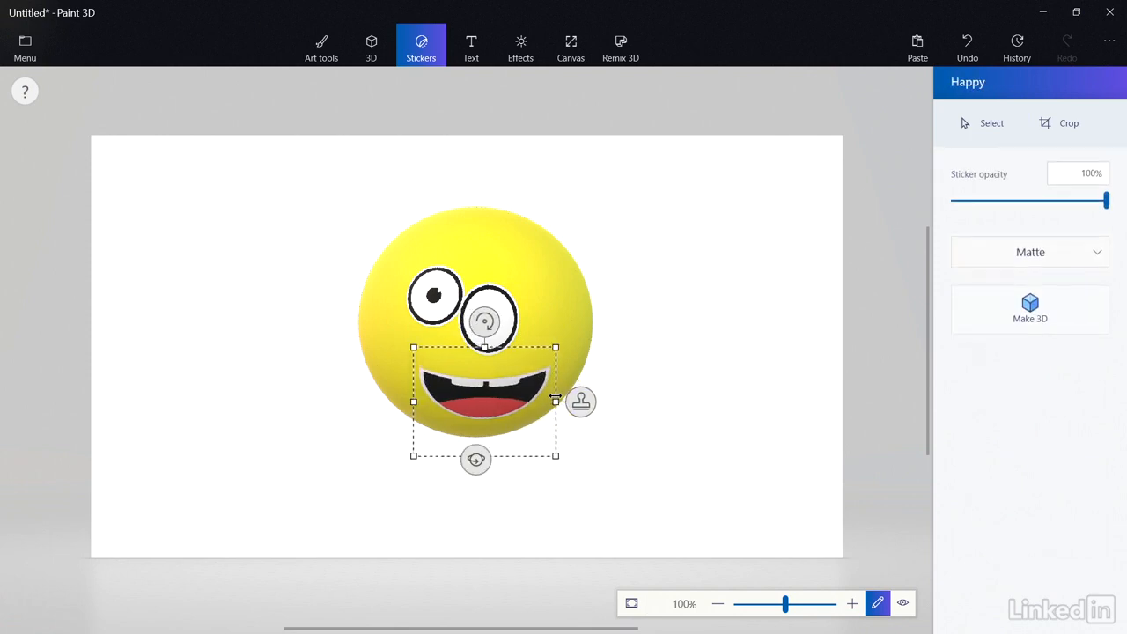
pyautogui.moveTo(469, 395); pyautogui.dragTo(324, 403)
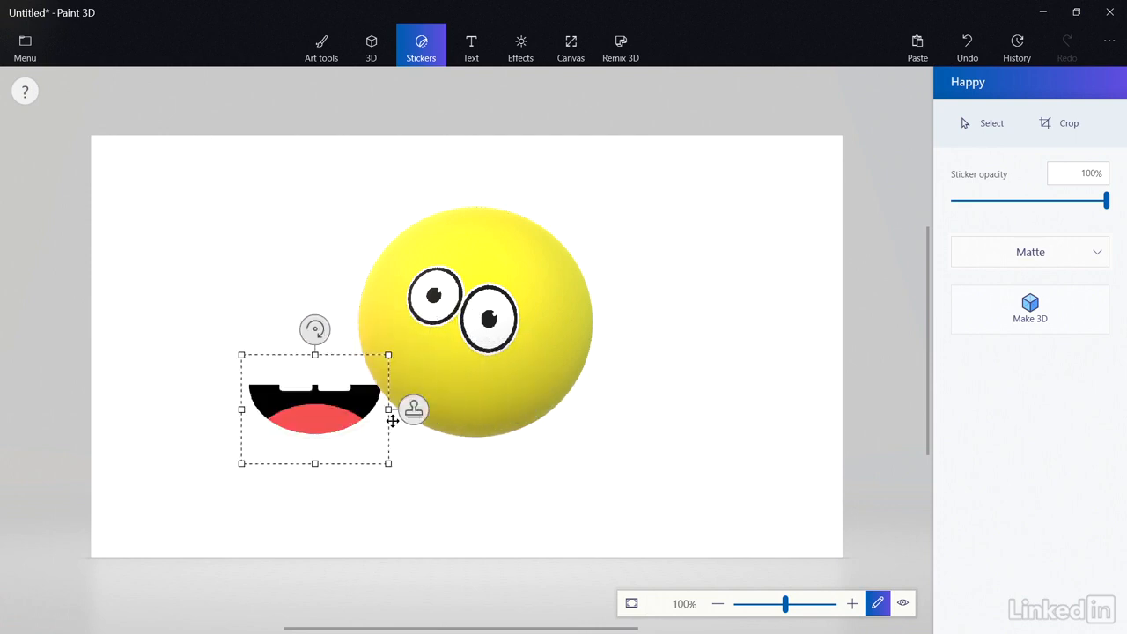
pyautogui.moveTo(392, 421); pyautogui.dragTo(531, 398)
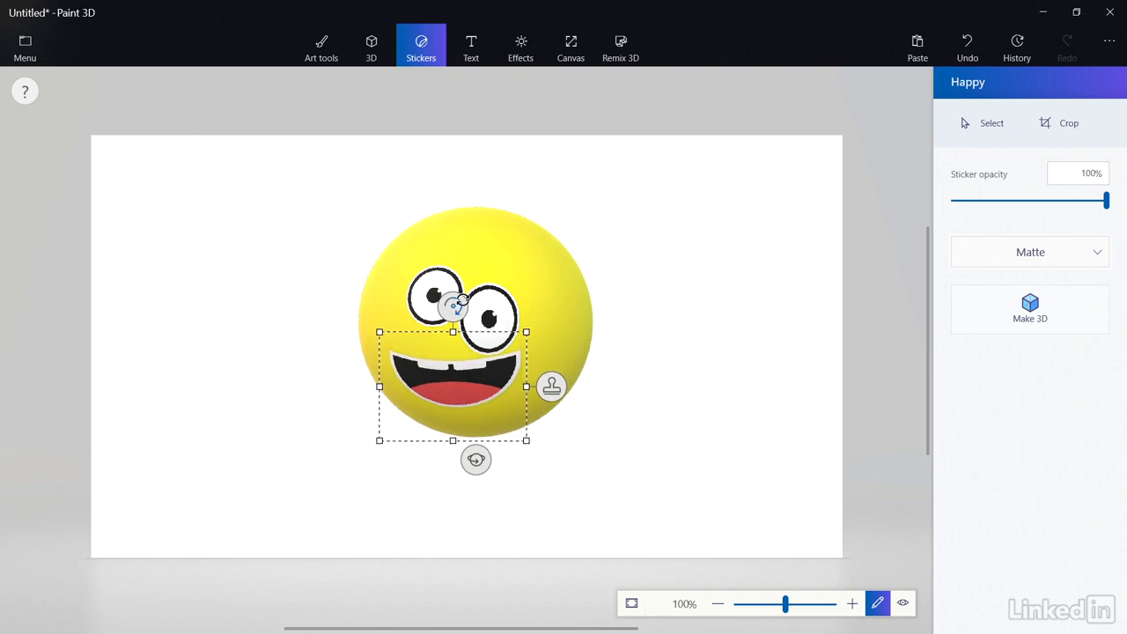
pyautogui.moveTo(462, 300); pyautogui.dragTo(469, 310)
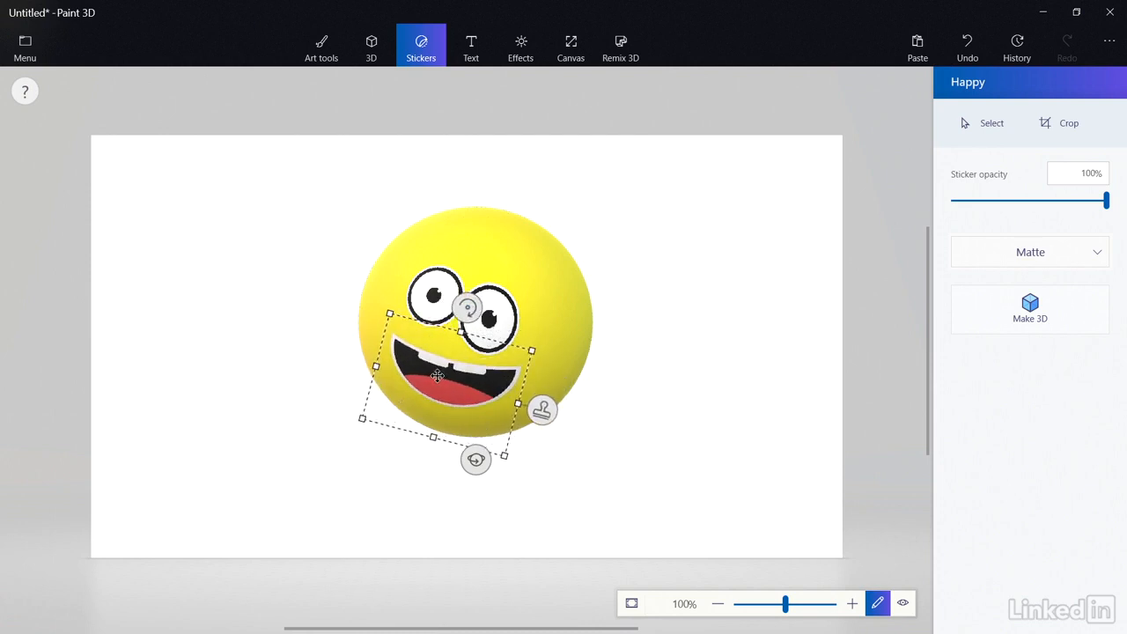
pyautogui.moveTo(437, 376); pyautogui.dragTo(439, 378)
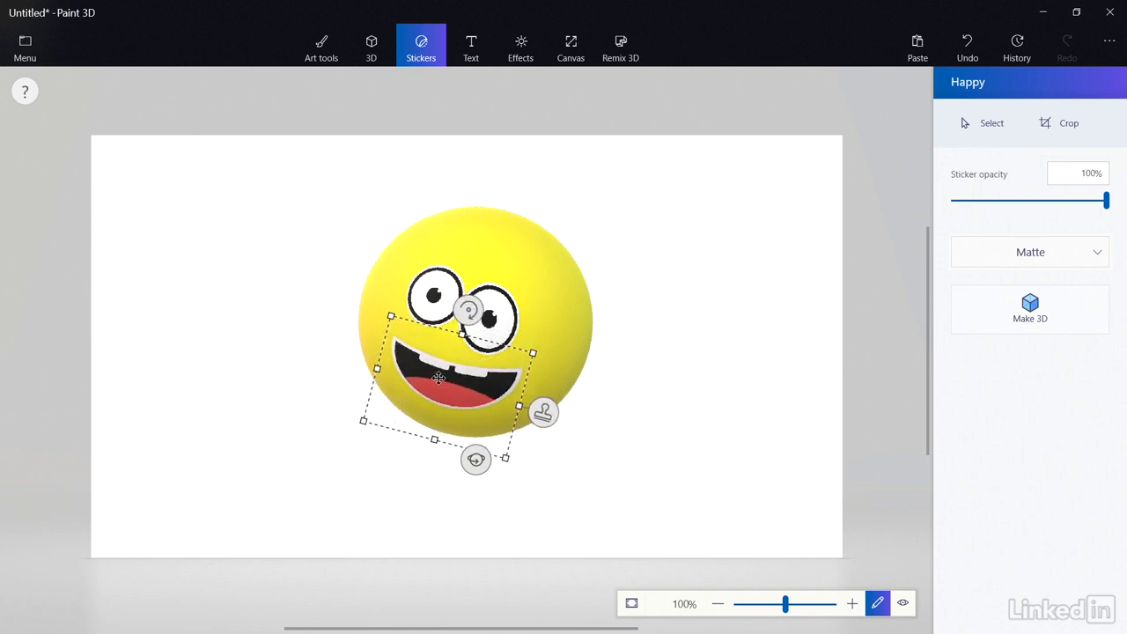
pyautogui.click(617, 450)
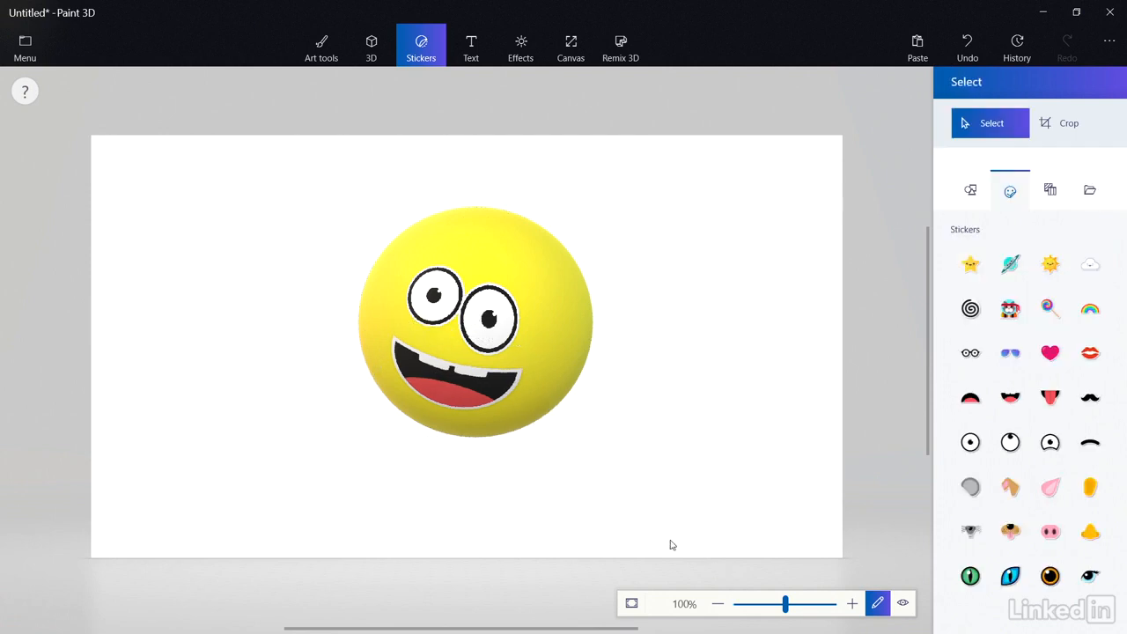
# Rotate and delete the smiley sphere, then pick the cube from the 3D shapes library.
pyautogui.click(569, 354)
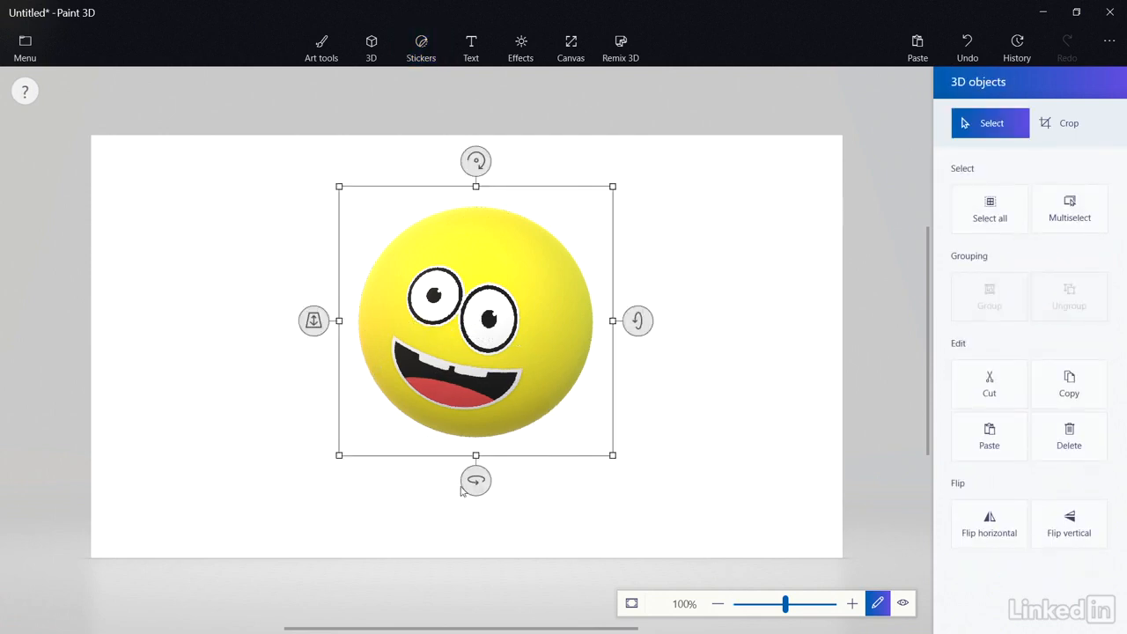
pyautogui.moveTo(474, 477)
pyautogui.mouseDown()
pyautogui.moveTo(518, 475)
pyautogui.moveTo(380, 478)
pyautogui.moveTo(476, 479)
pyautogui.mouseUp()
pyautogui.click(660, 391)
pyautogui.click(555, 318)
pyautogui.press('Delete')
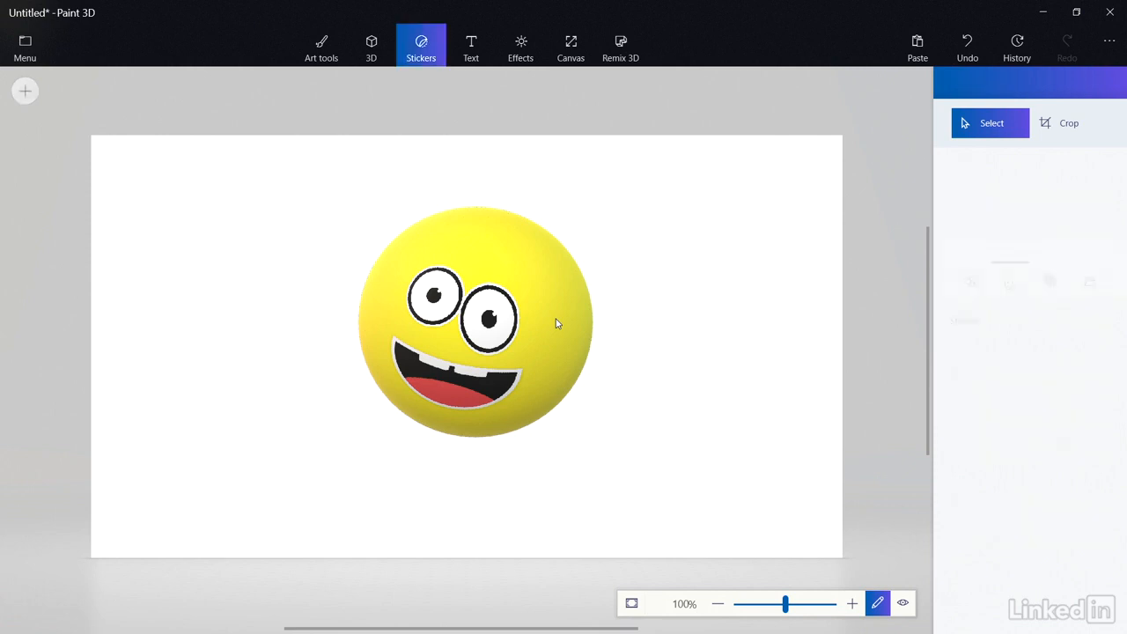
pyautogui.click(371, 48)
pyautogui.click(972, 300)
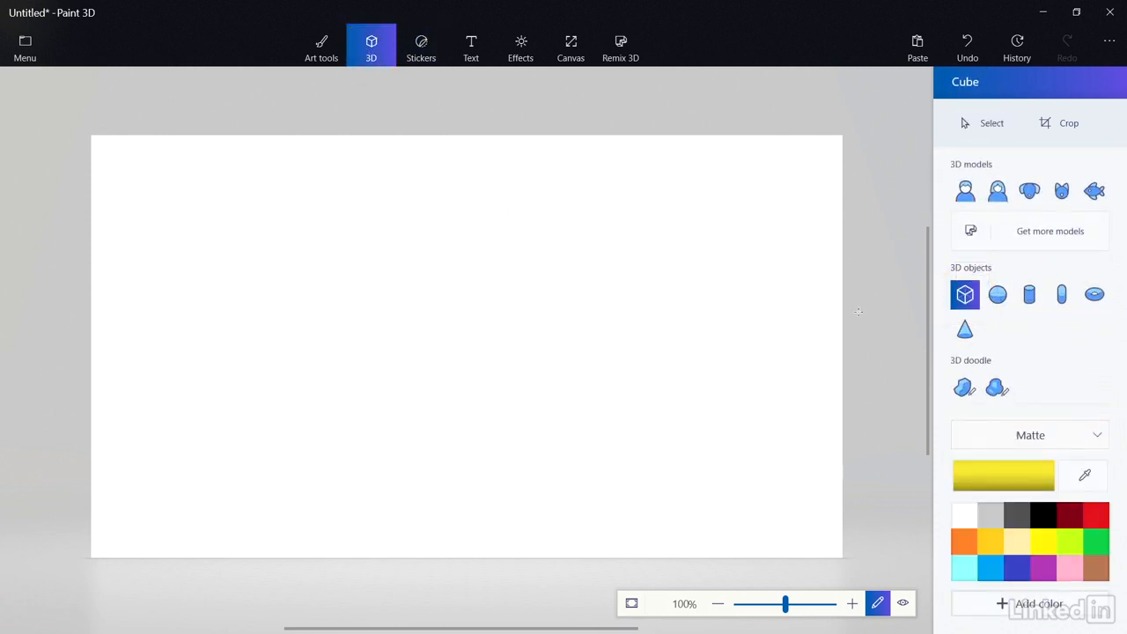
# Draw a wide yellow cube, squeeze it into a thin horizontal bar and shift it slightly left.
pyautogui.moveTo(313, 272)
pyautogui.mouseDown()
pyautogui.moveTo(673, 330)
pyautogui.moveTo(711, 322)
pyautogui.moveTo(690, 315)
pyautogui.mouseUp()
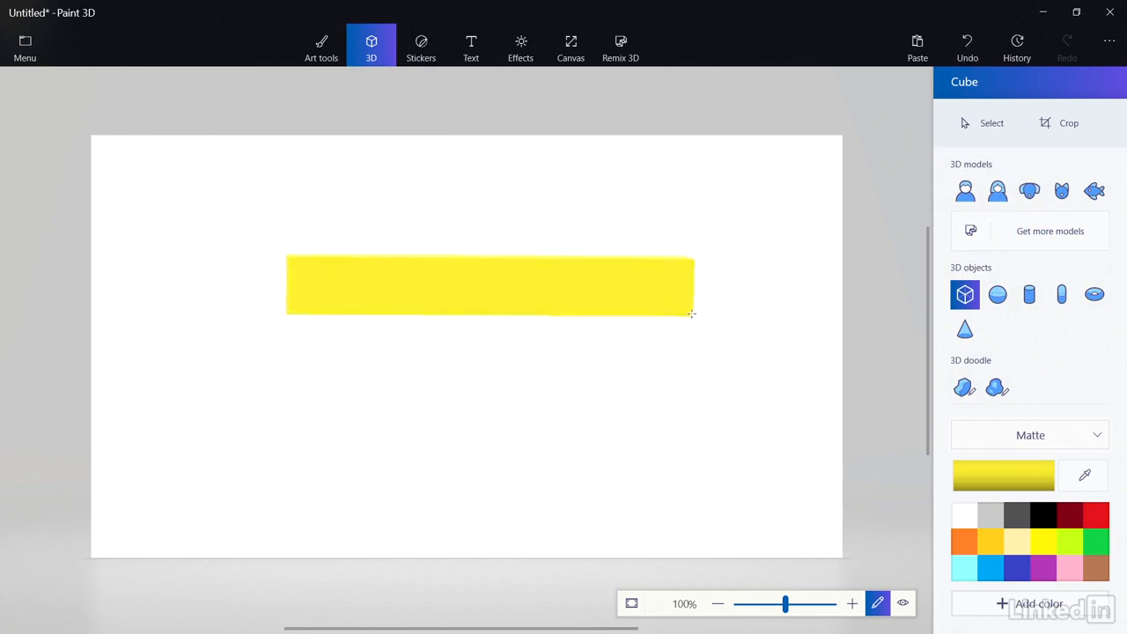
pyautogui.moveTo(489, 354); pyautogui.dragTo(687, 354)
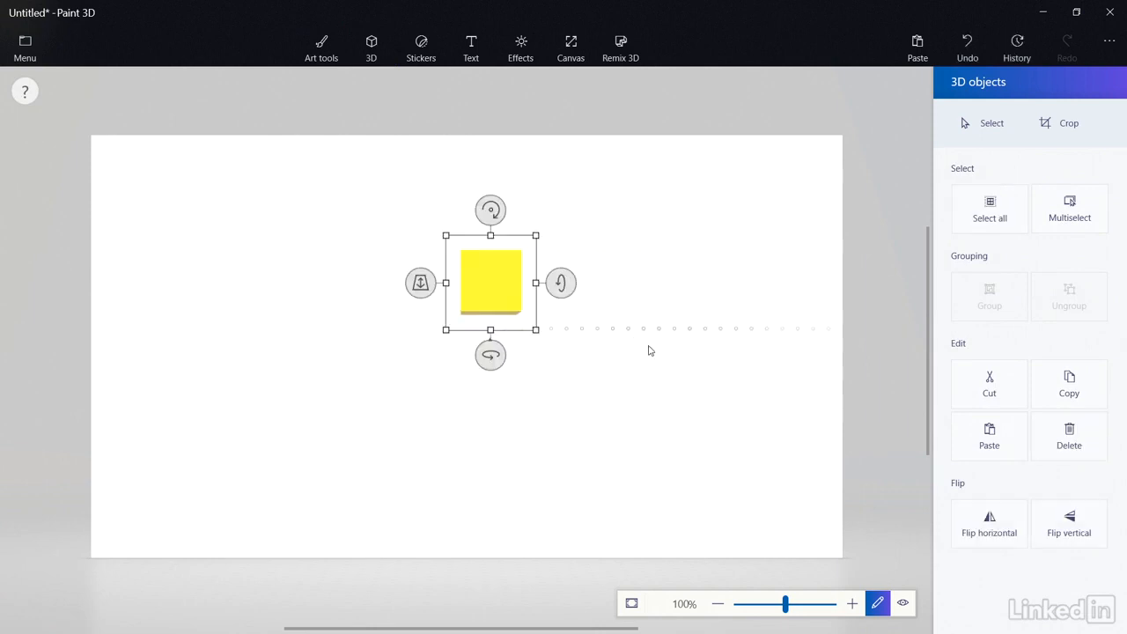
pyautogui.moveTo(465, 287); pyautogui.dragTo(496, 286)
pyautogui.moveTo(517, 359); pyautogui.dragTo(309, 361)
pyautogui.moveTo(519, 290); pyautogui.dragTo(478, 296)
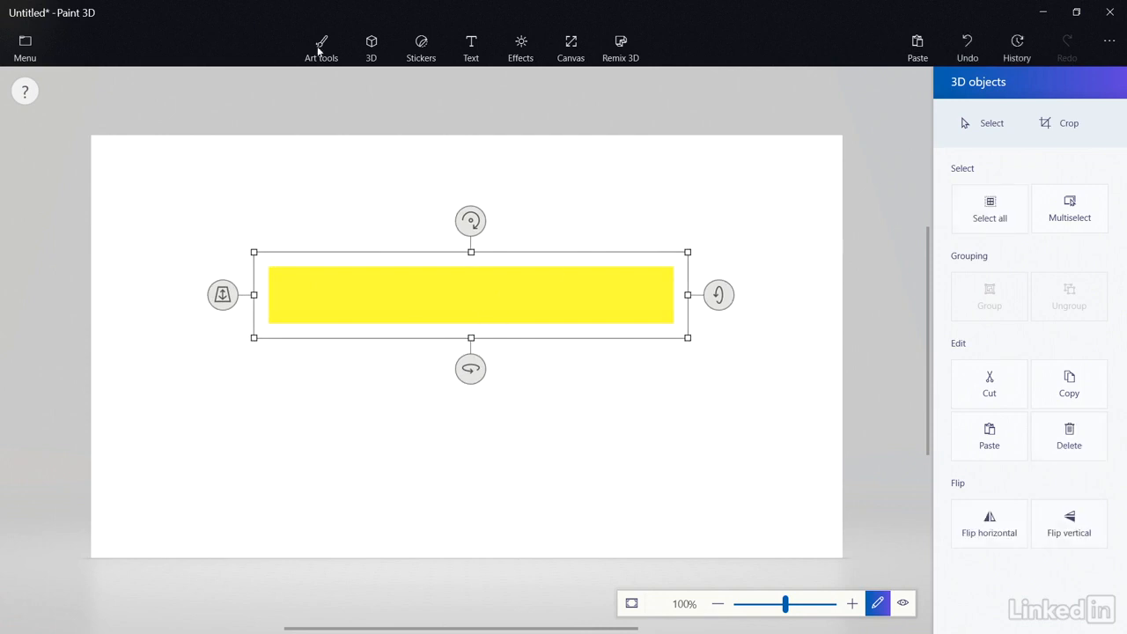
pyautogui.click(432, 53)
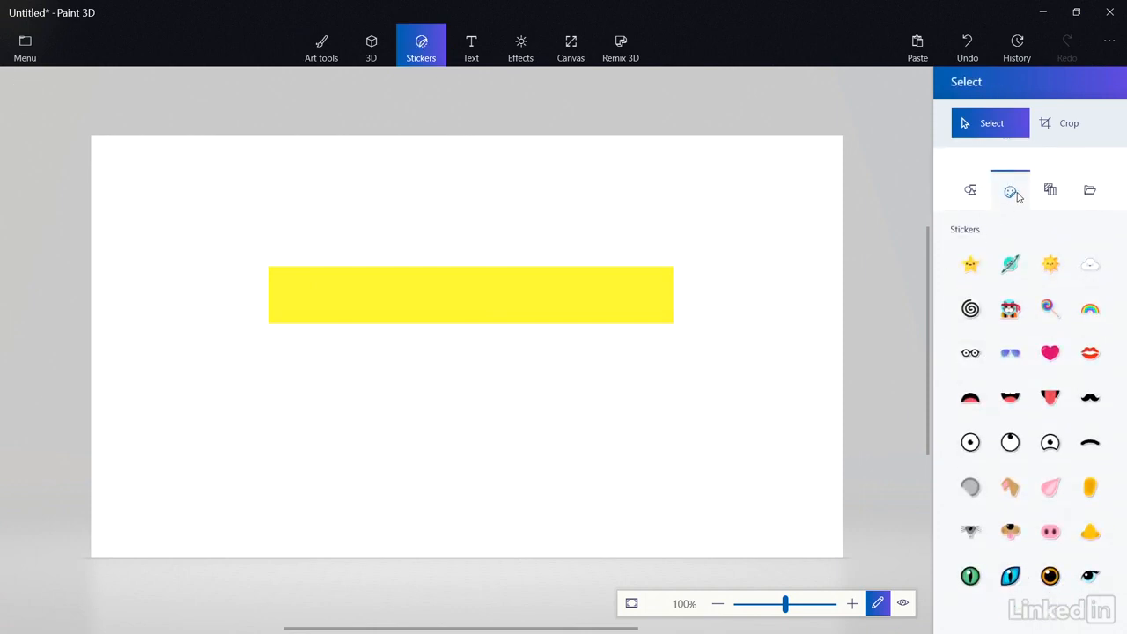
# Stamp the wood texture sticker and centre it over the yellow bar.
pyautogui.click(1049, 191)
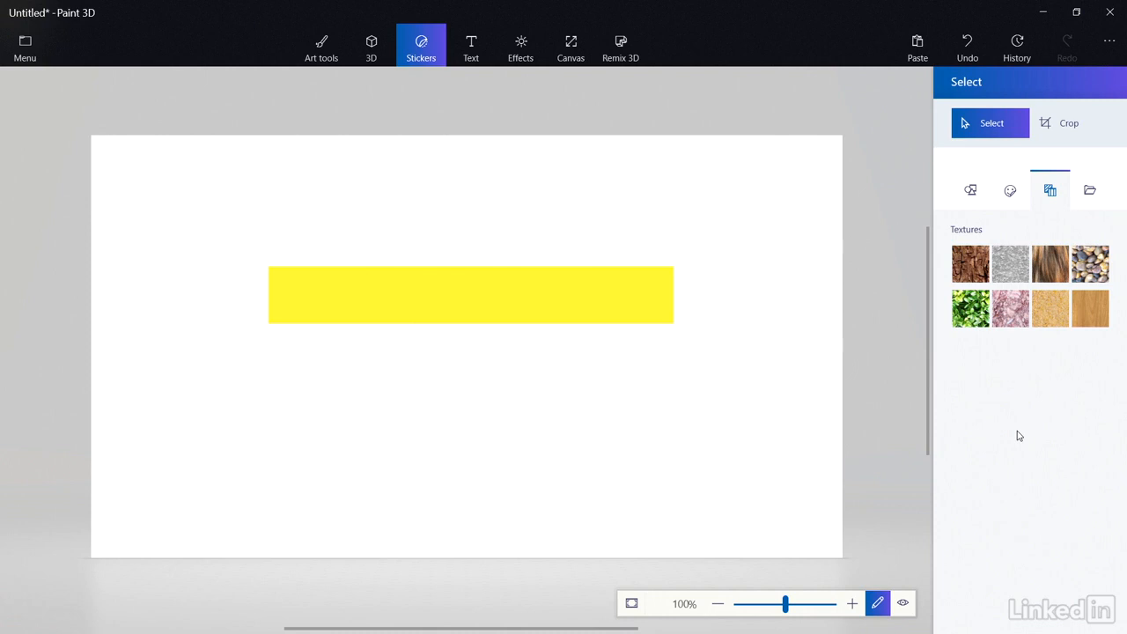
pyautogui.click(1083, 314)
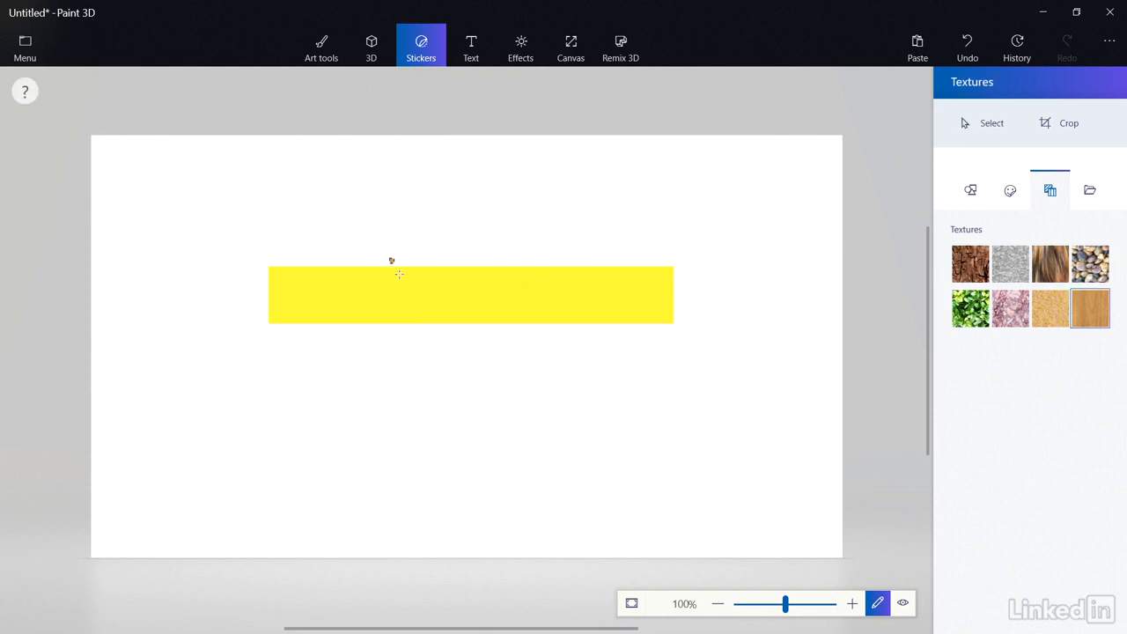
pyautogui.moveTo(391, 261); pyautogui.dragTo(666, 471)
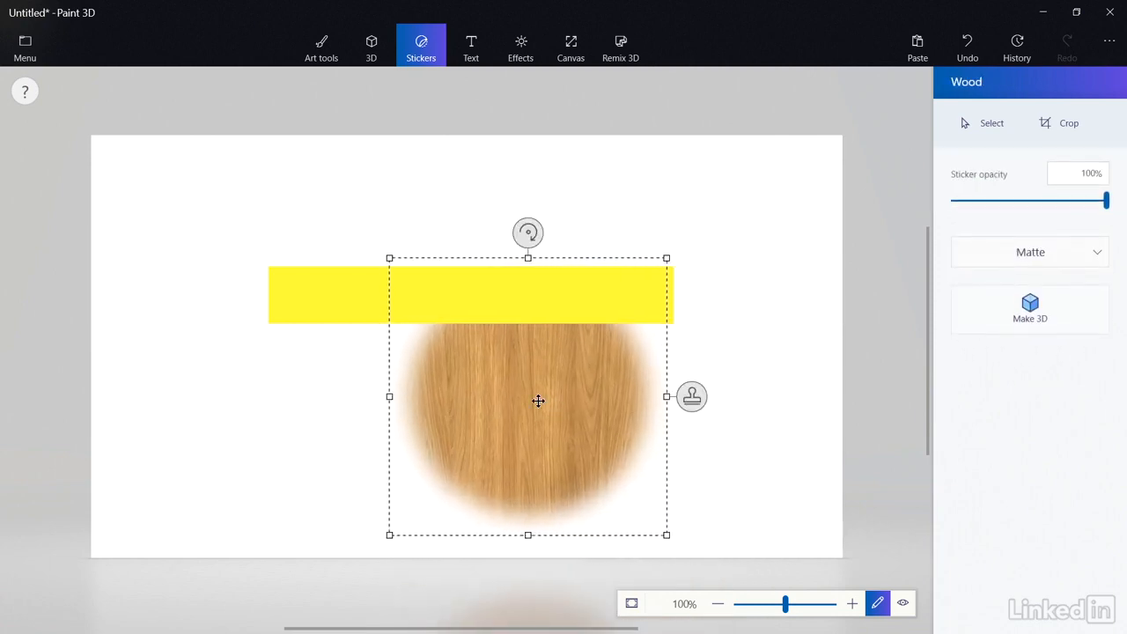
pyautogui.moveTo(536, 399); pyautogui.dragTo(241, 440)
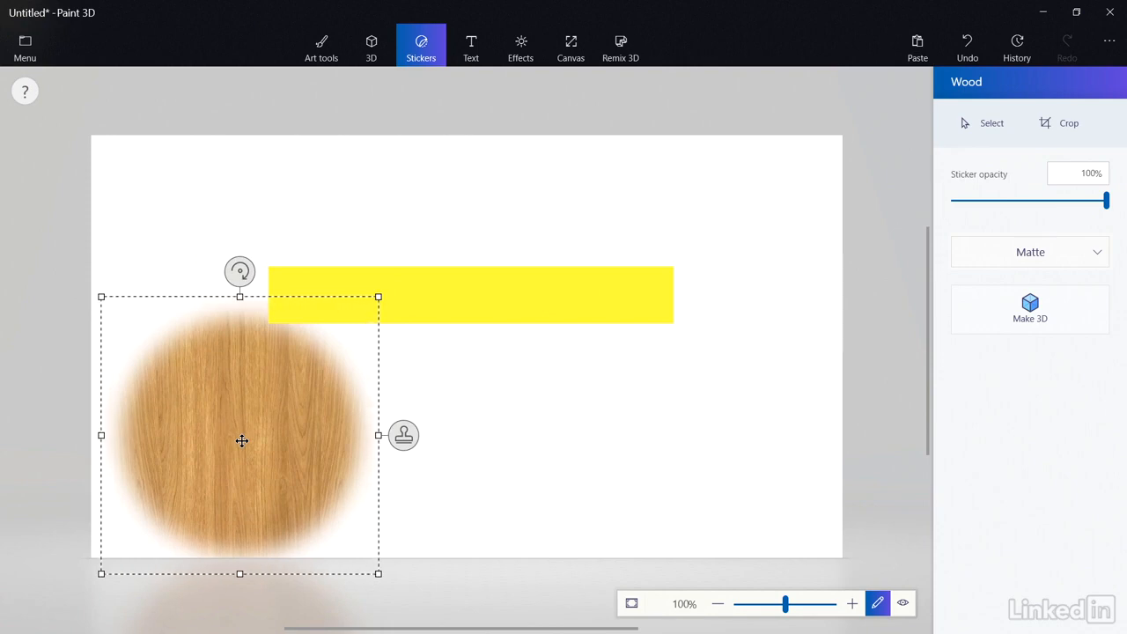
pyautogui.moveTo(241, 440); pyautogui.dragTo(461, 308)
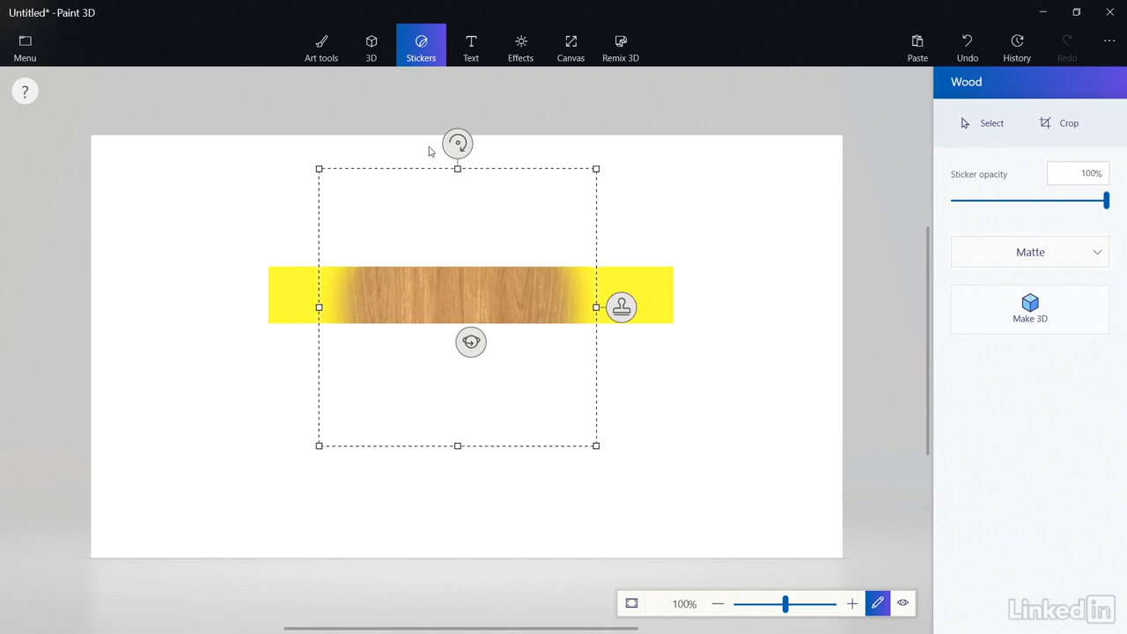
# Rotate and stretch the wood texture to span the bar end to end, then commit it.
pyautogui.moveTo(458, 144); pyautogui.dragTo(295, 304)
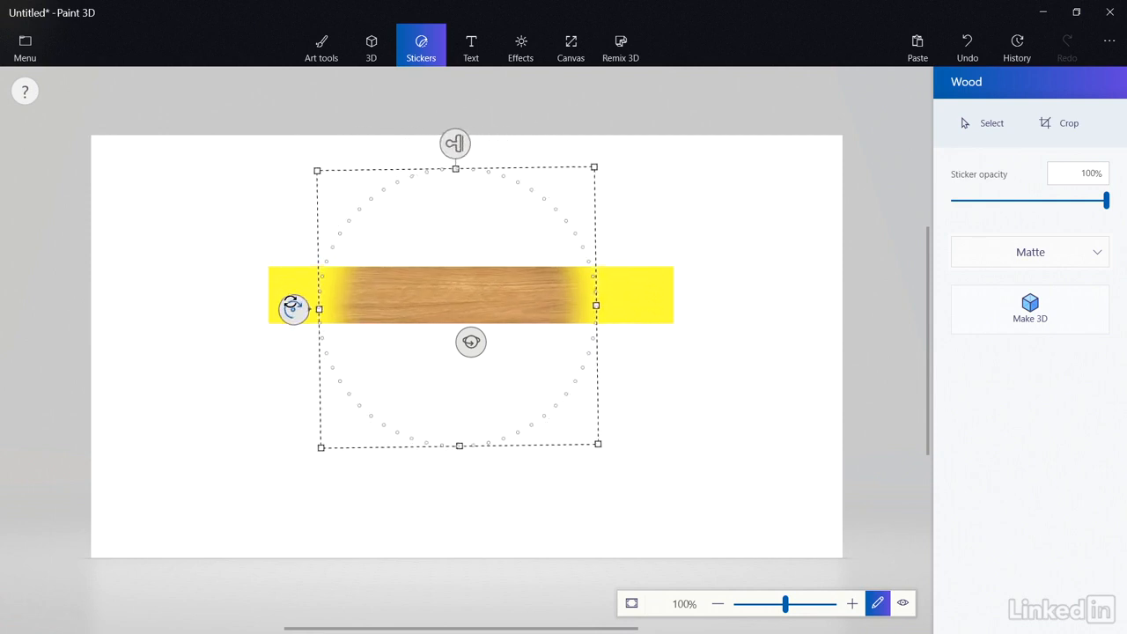
pyautogui.moveTo(596, 305); pyautogui.dragTo(745, 302)
pyautogui.moveTo(319, 309); pyautogui.dragTo(202, 306)
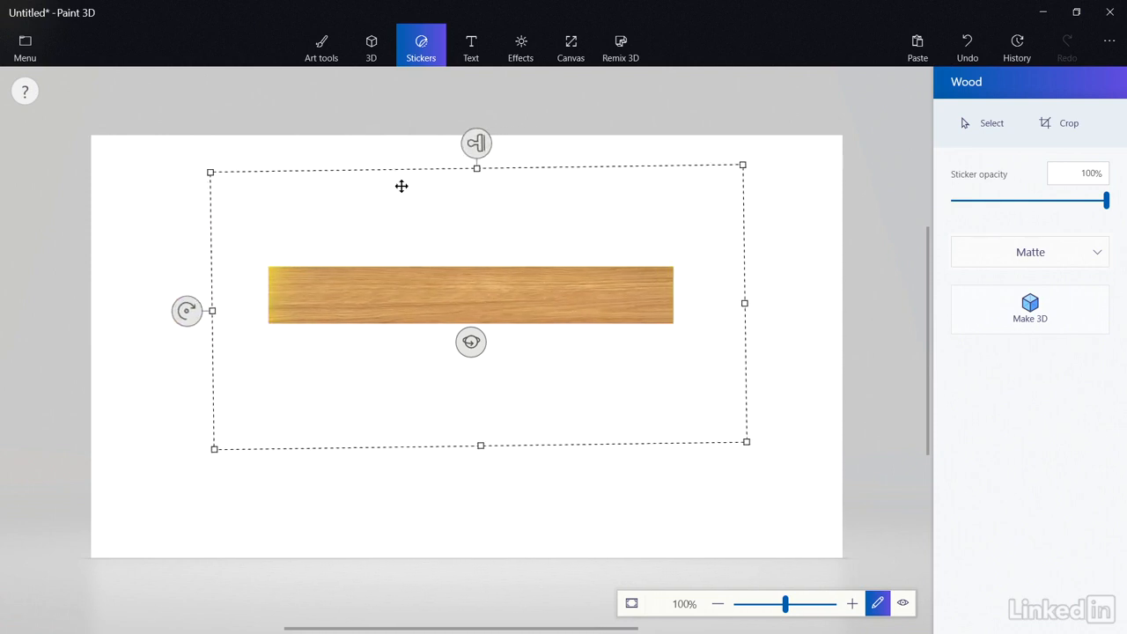
pyautogui.moveTo(476, 165); pyautogui.dragTo(476, 201)
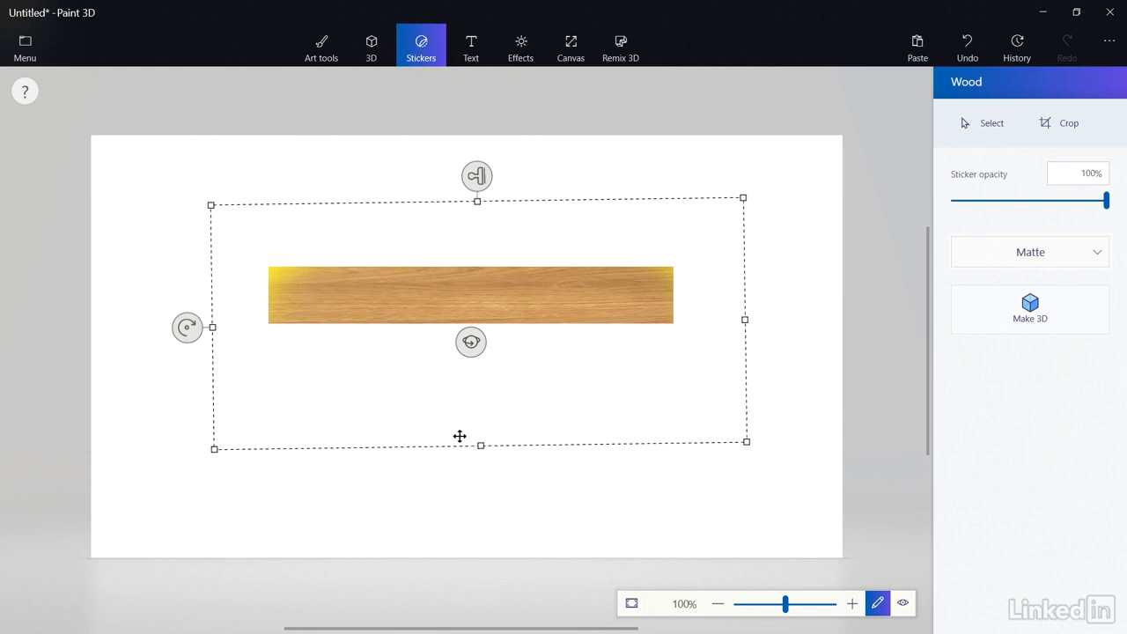
pyautogui.moveTo(484, 447); pyautogui.dragTo(481, 420)
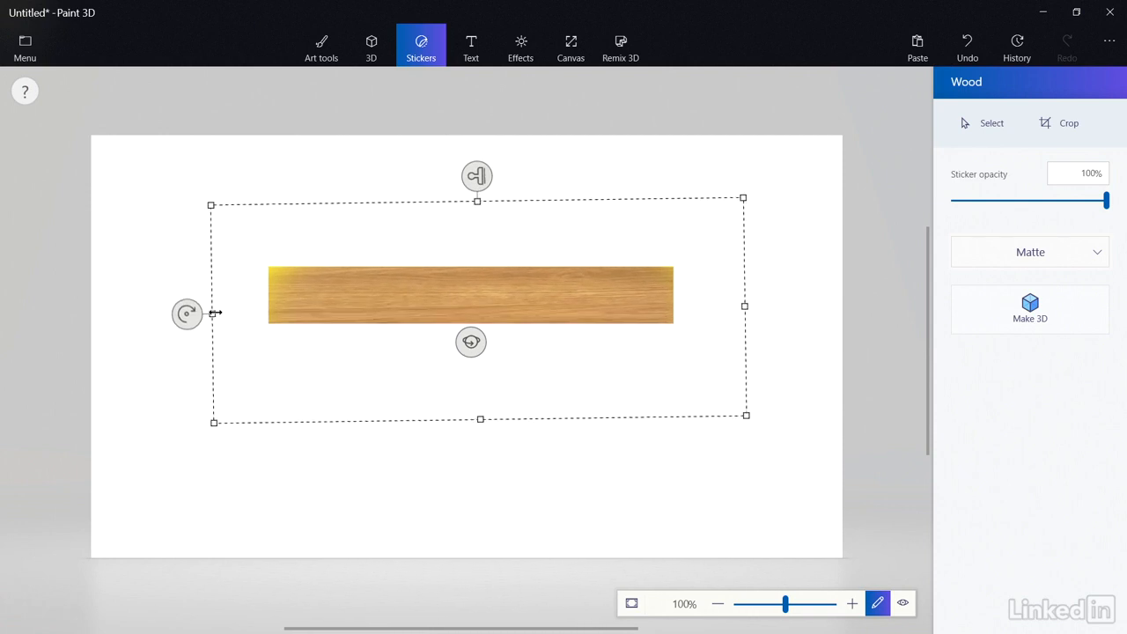
pyautogui.moveTo(214, 314); pyautogui.dragTo(173, 313)
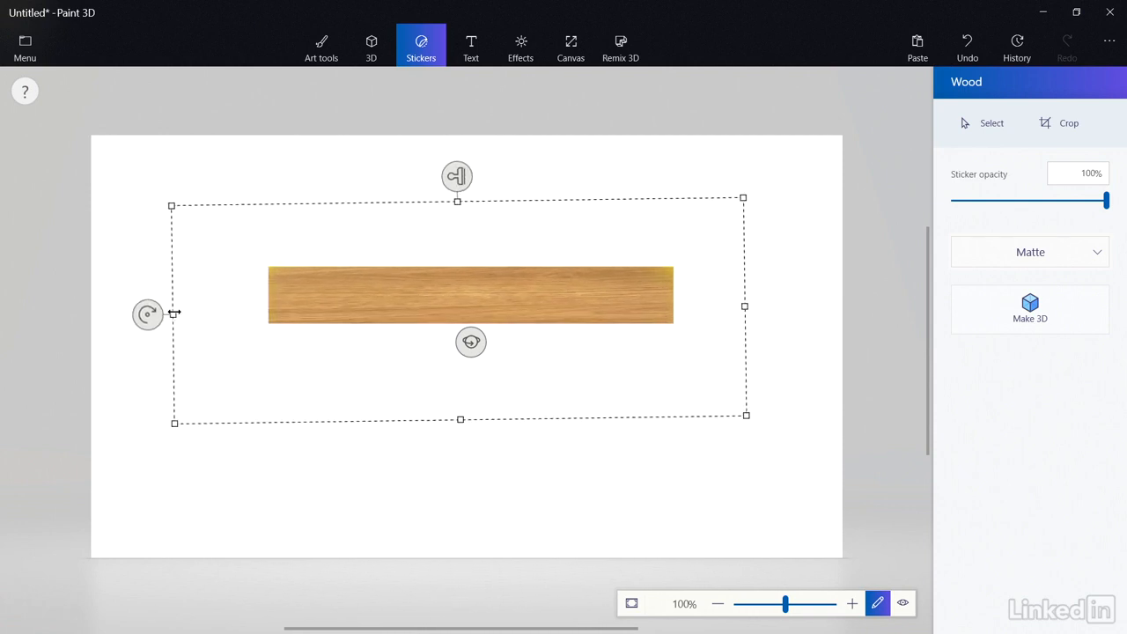
pyautogui.click(509, 463)
# Rotate the wood-textured bar slightly to inspect the texture, then deselect it.
pyautogui.click(492, 310)
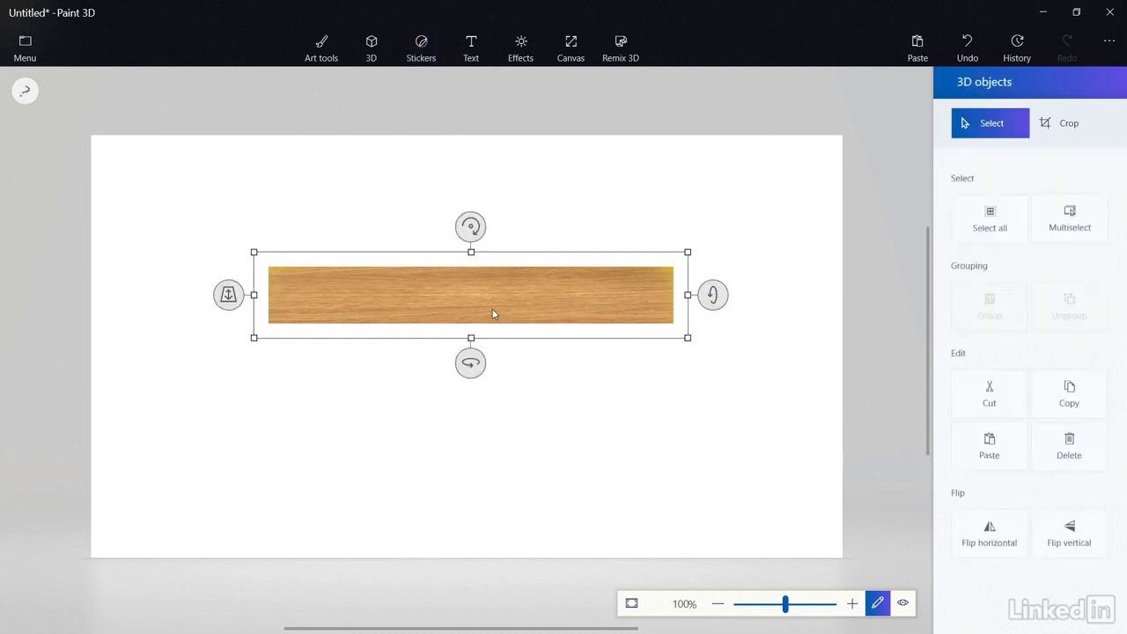
pyautogui.moveTo(467, 359)
pyautogui.mouseDown()
pyautogui.moveTo(557, 365)
pyautogui.moveTo(461, 365)
pyautogui.mouseUp()
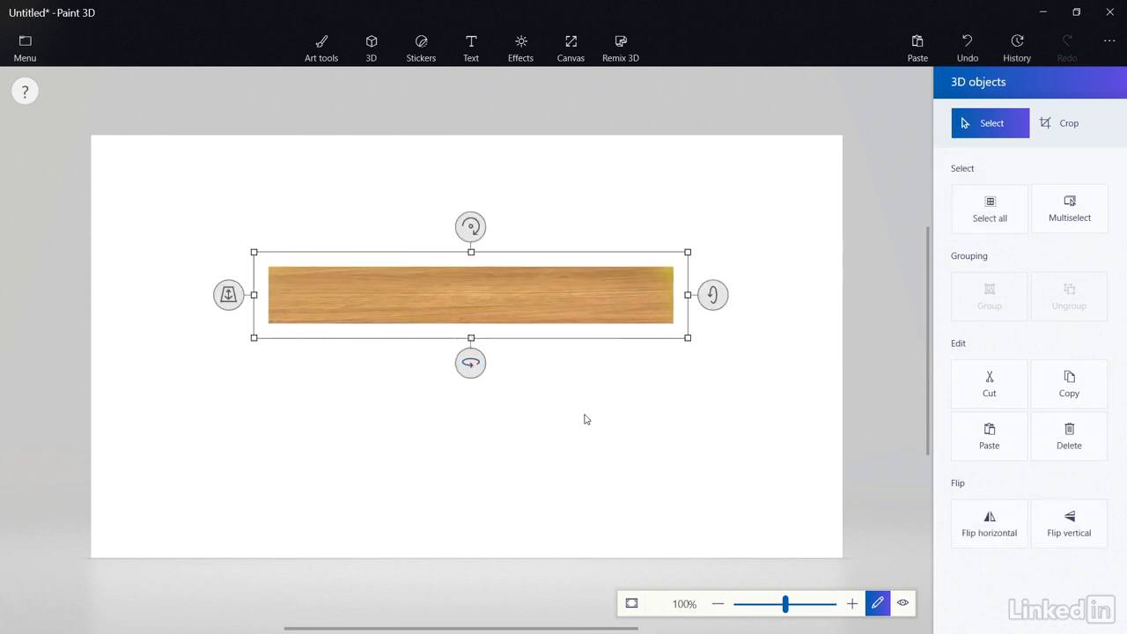
pyautogui.click(587, 418)
# Go to Custom stickers, start adding your own sticker, and cancel the file picker.
pyautogui.click(1092, 192)
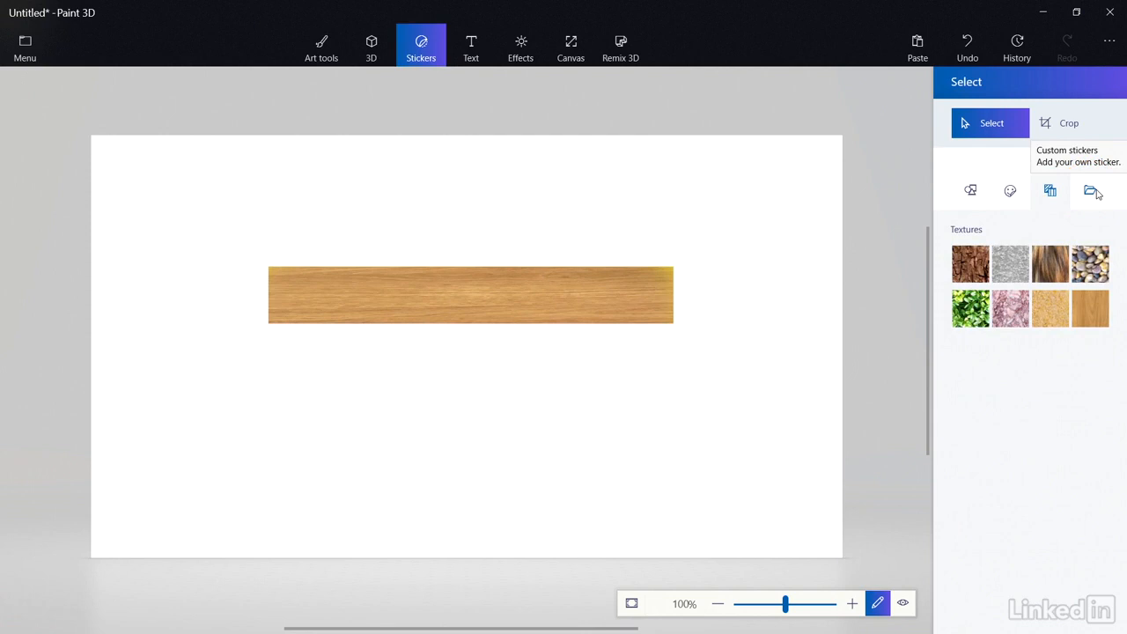
pyautogui.click(1092, 192)
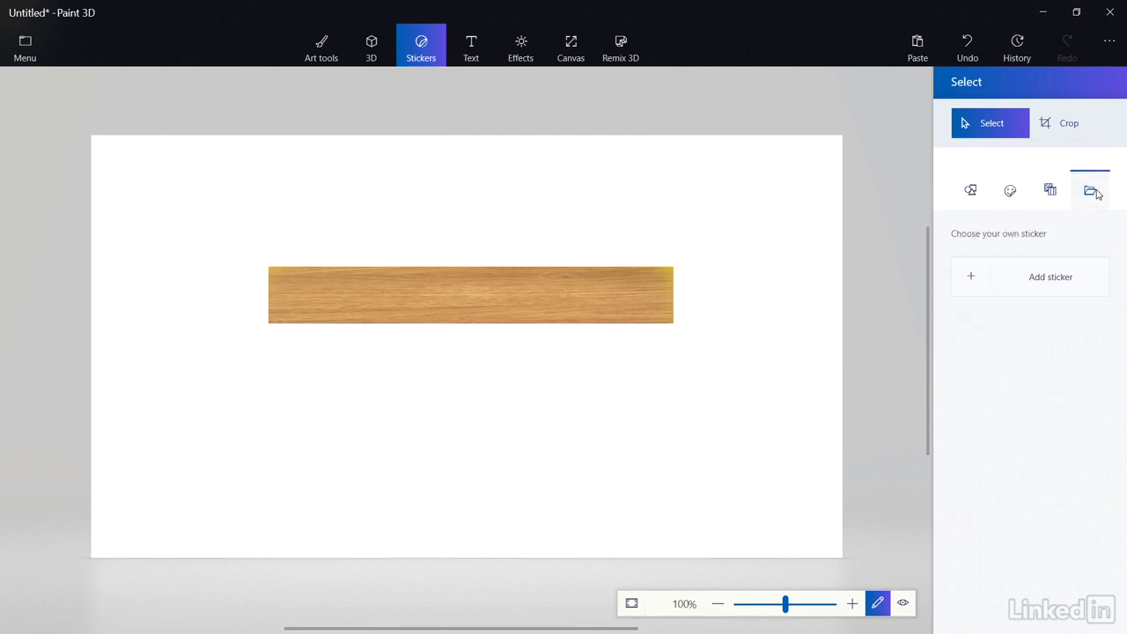
pyautogui.click(1006, 280)
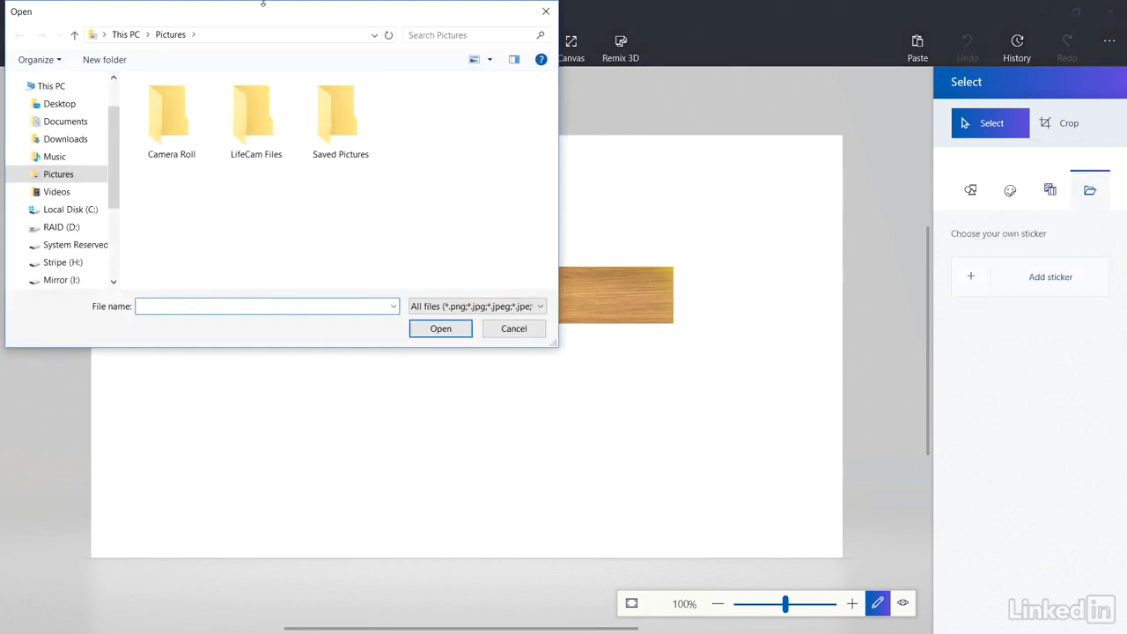
pyautogui.click(490, 331)
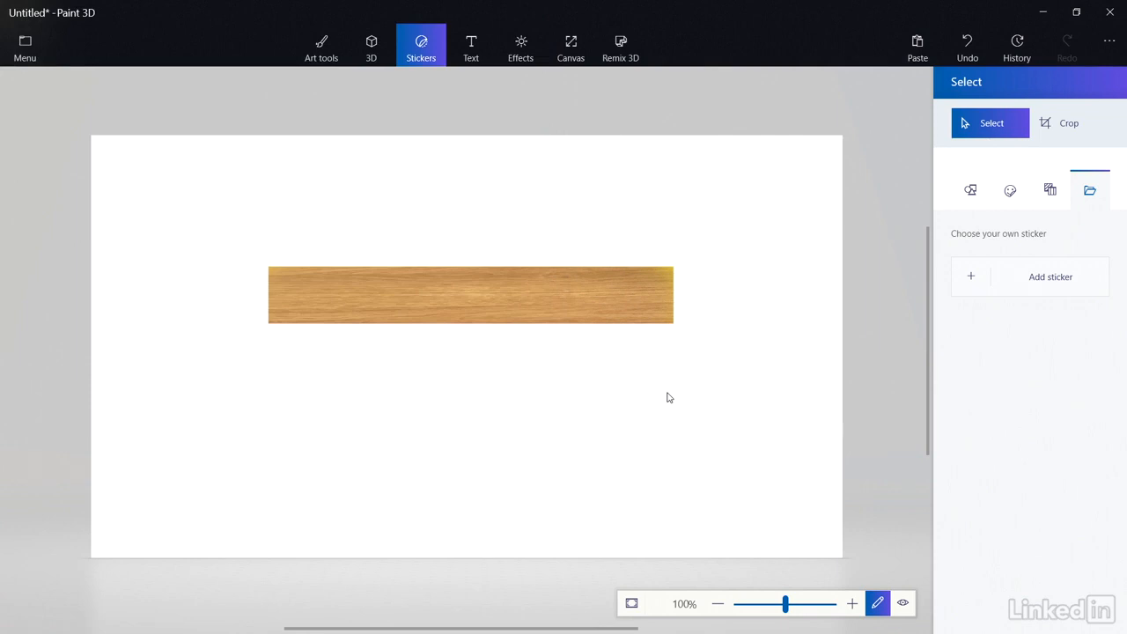